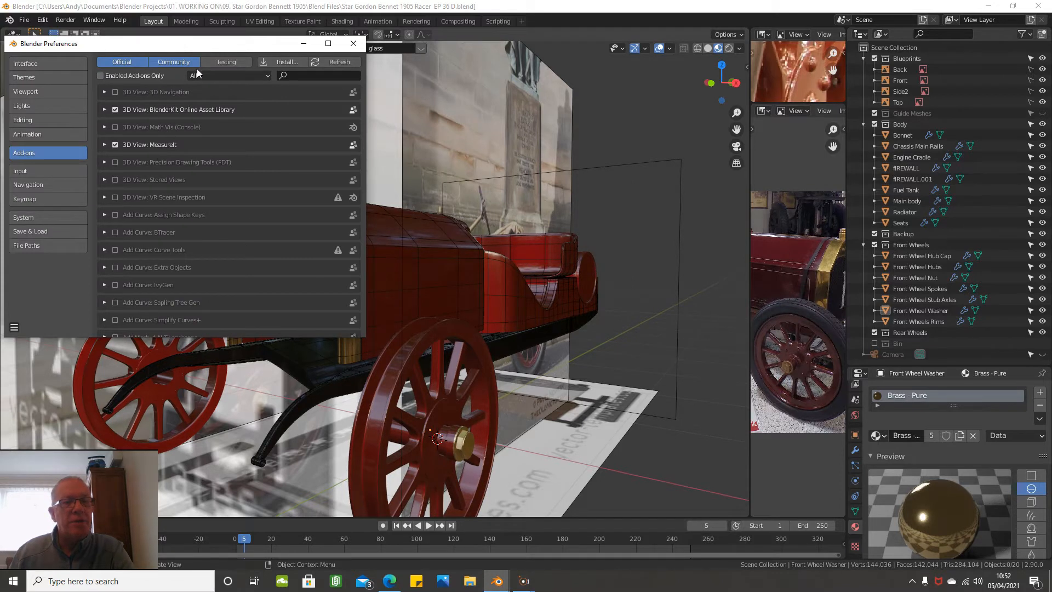
# Step: Filter the add-ons by "blender" to check the BlenderKit Online Asset Library entry, and close the preferences
pyautogui.click(295, 76)
pyautogui.write('b')
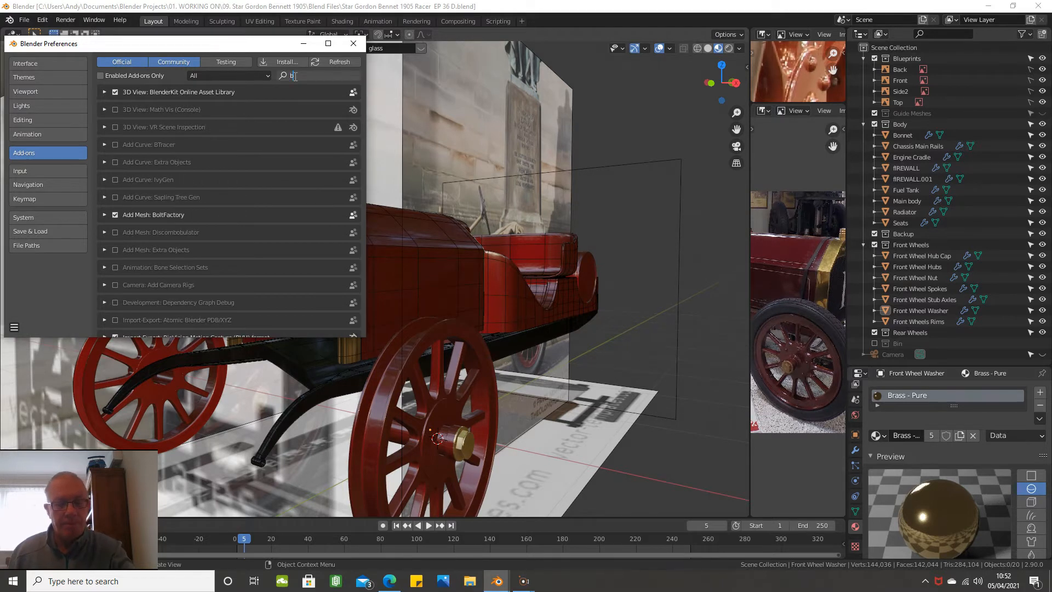
pyautogui.write('lend')
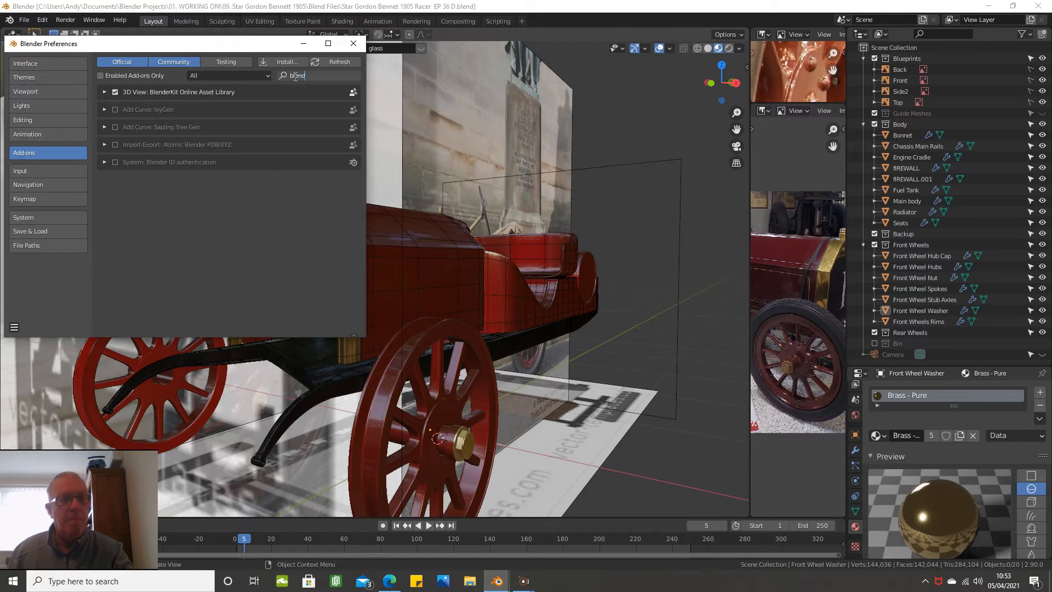
pyautogui.write('er')
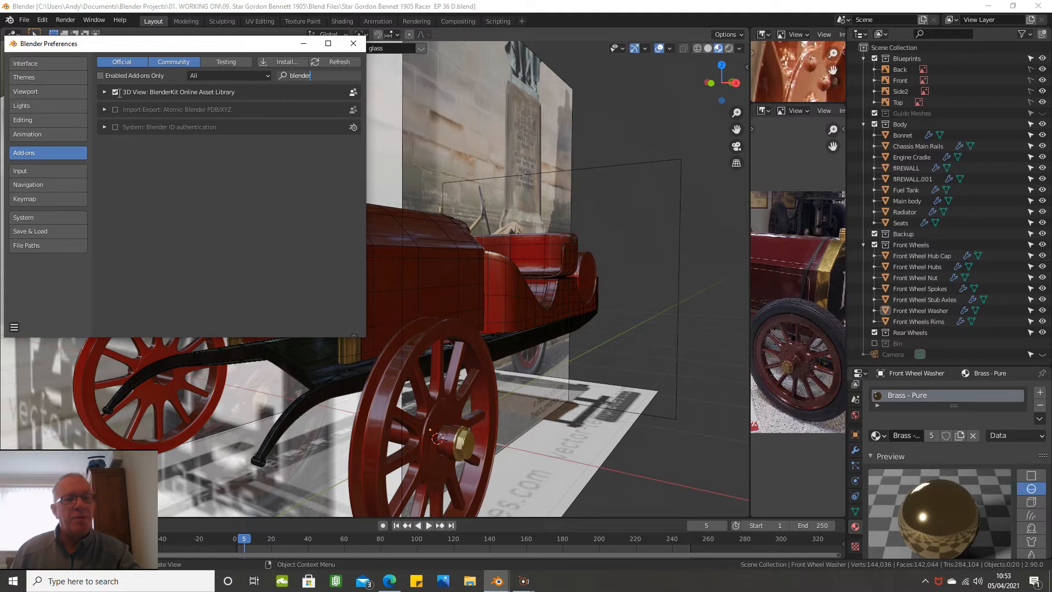
pyautogui.click(353, 45)
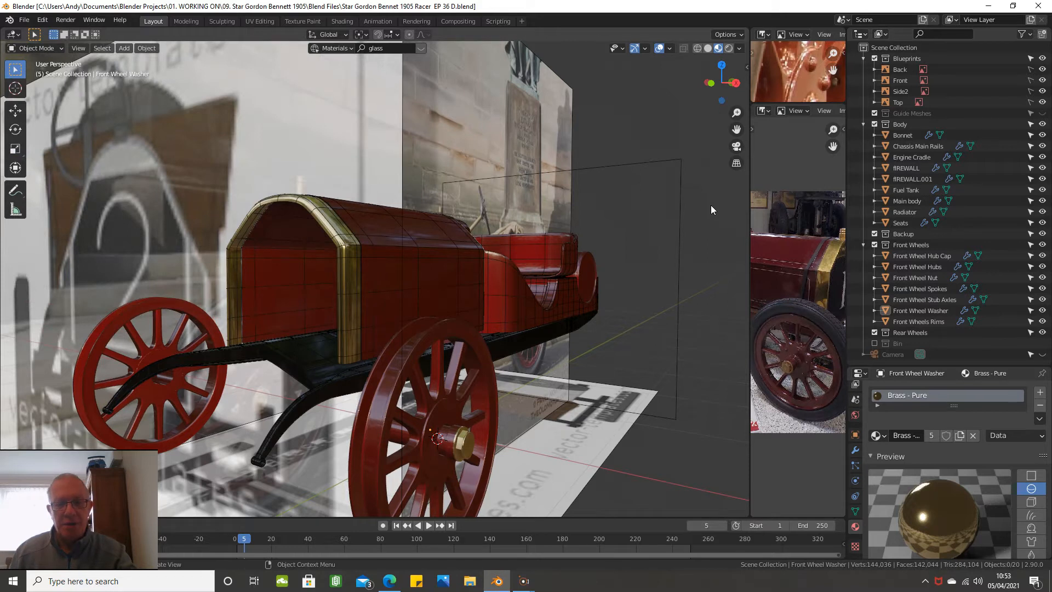
# Step: Show the BlenderKit sidebar, search its online materials for "metals", and look through several pages of results
pyautogui.press('n')
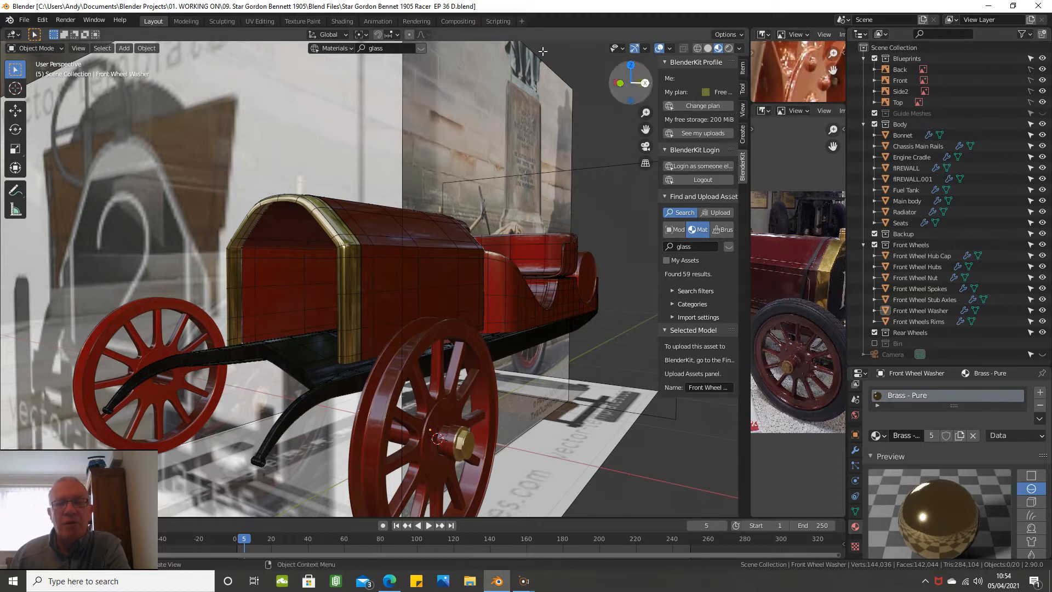
pyautogui.click(346, 50)
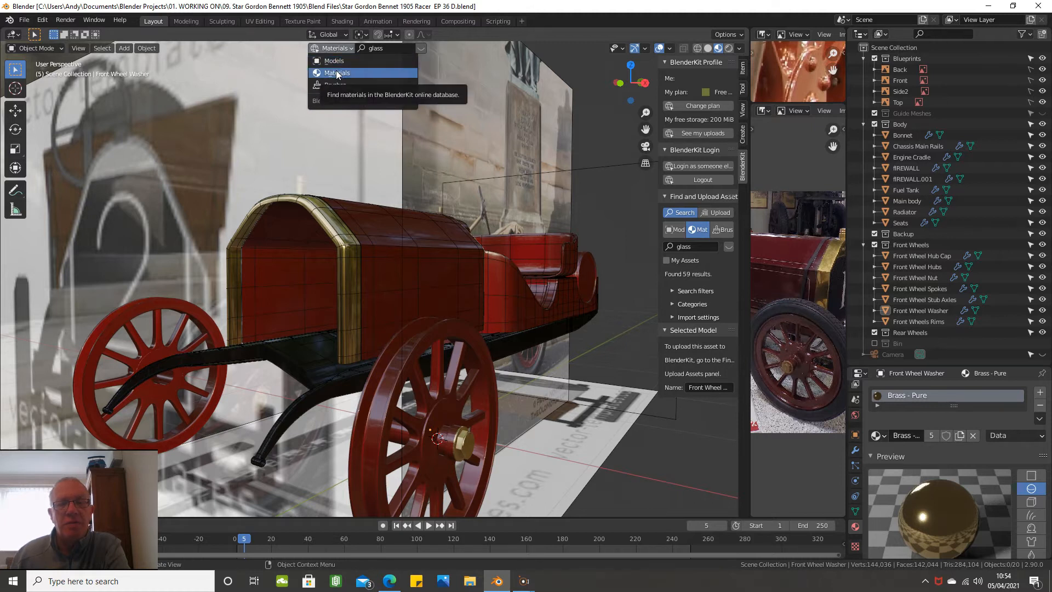
pyautogui.click(337, 73)
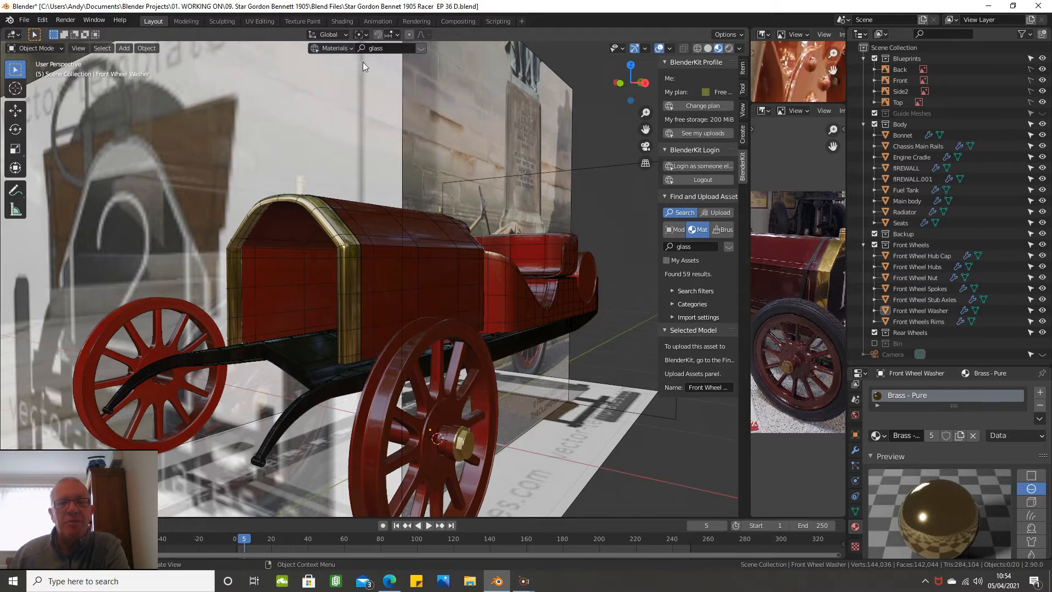
pyautogui.click(395, 48)
pyautogui.moveTo(394, 48); pyautogui.dragTo(366, 48)
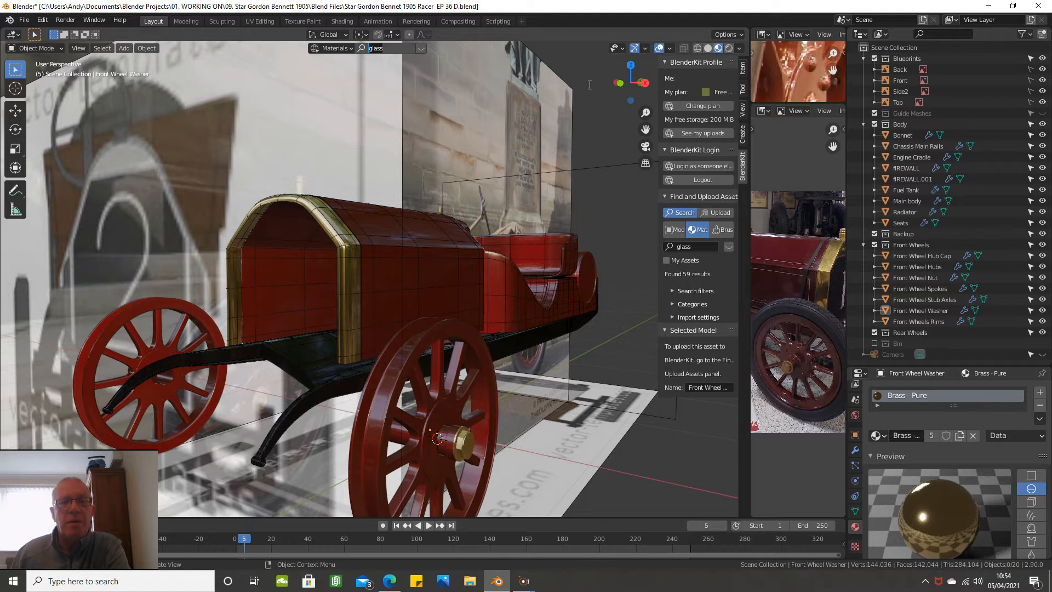
pyautogui.write('metals')
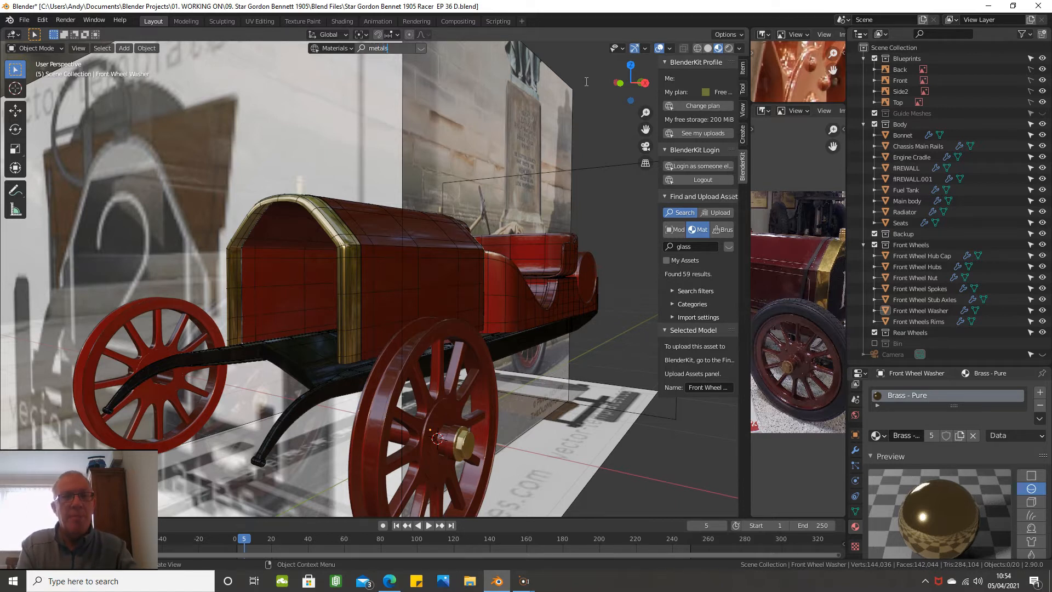
pyautogui.press('Return')
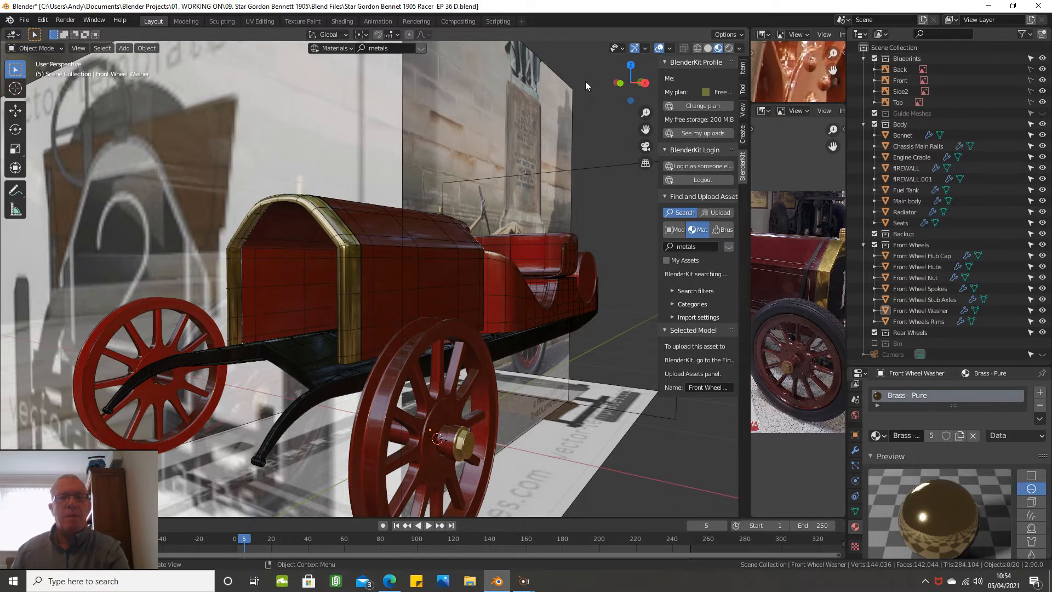
pyautogui.moveTo(69, 110)
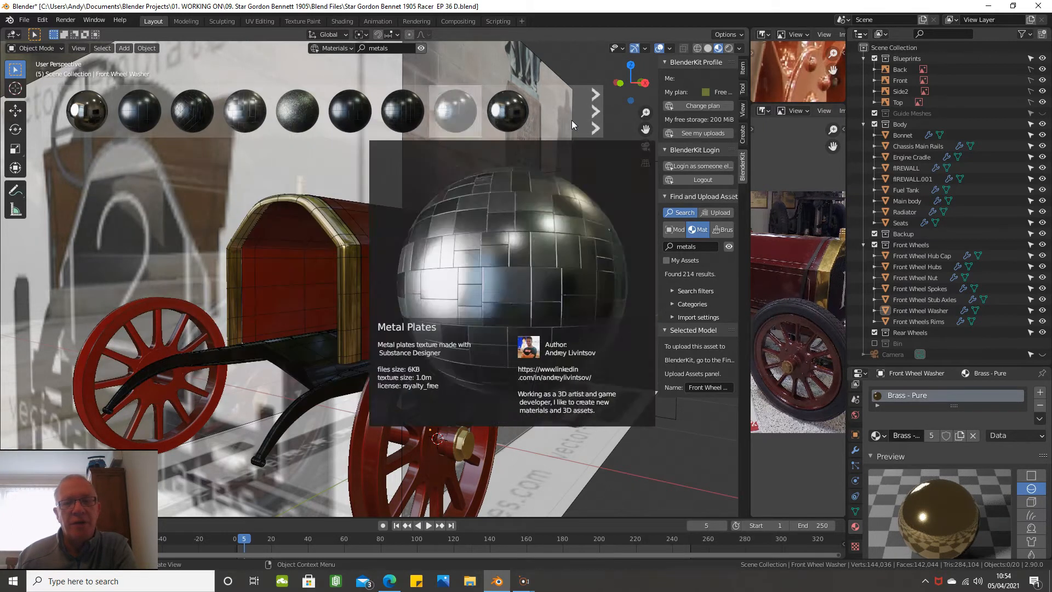
pyautogui.click(593, 114)
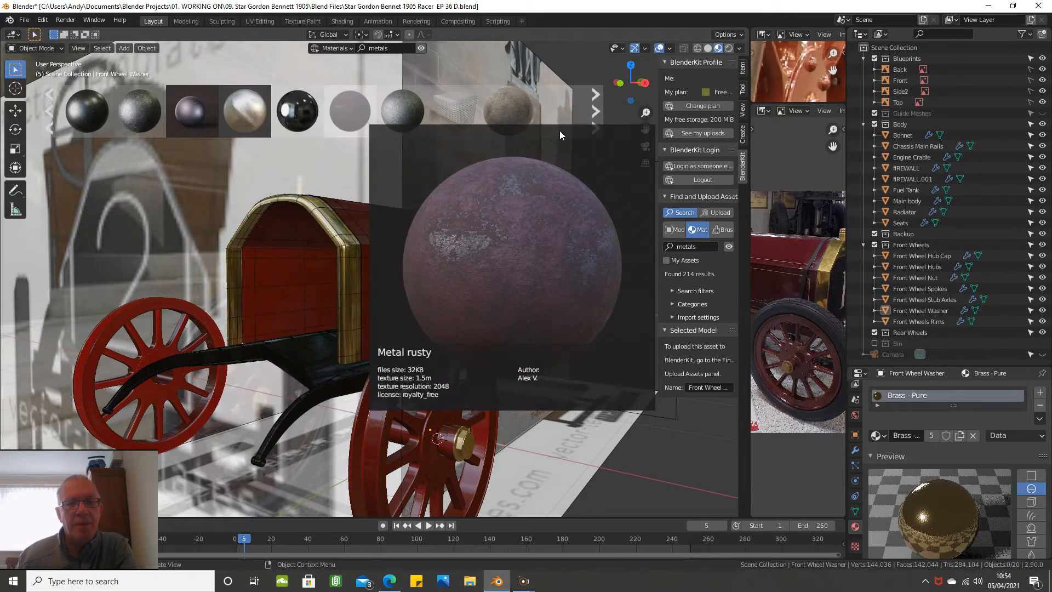
pyautogui.click(597, 114)
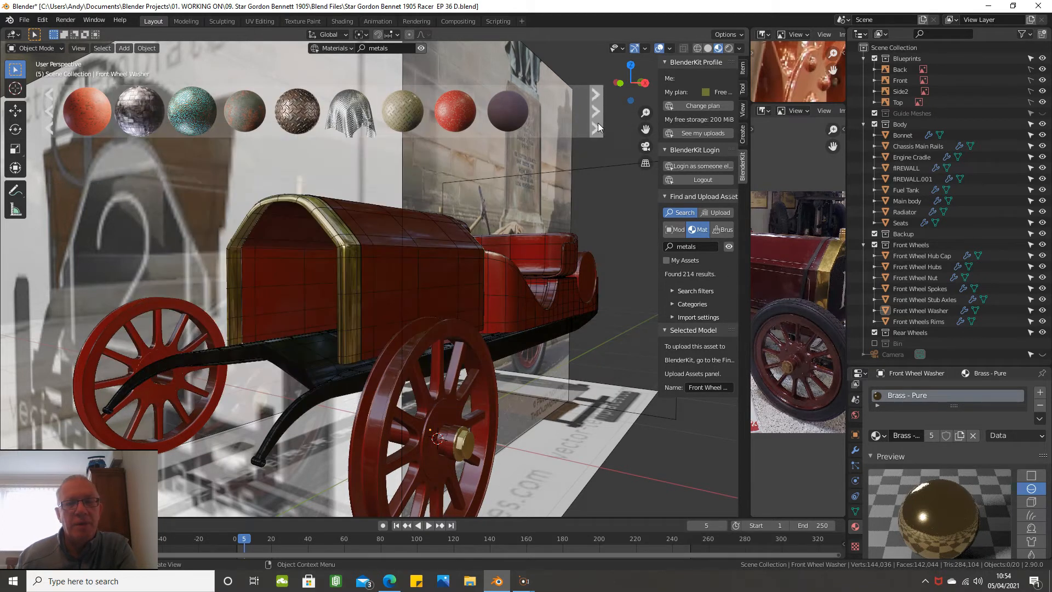
pyautogui.click(597, 123)
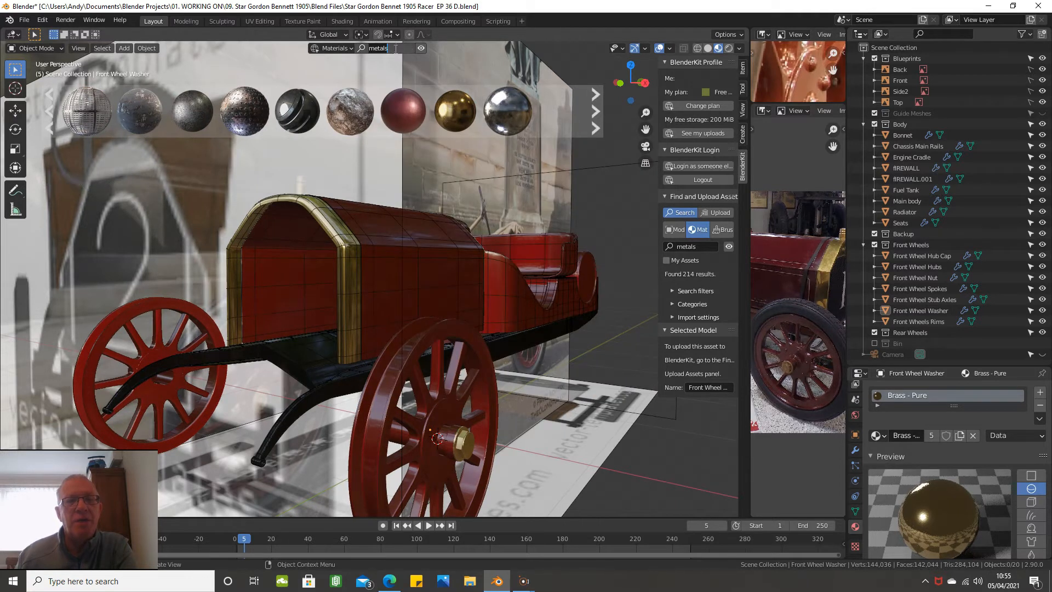
# Step: Search the BlenderKit materials for "paint", preview the car paint samples, and page through the results
pyautogui.write('p')
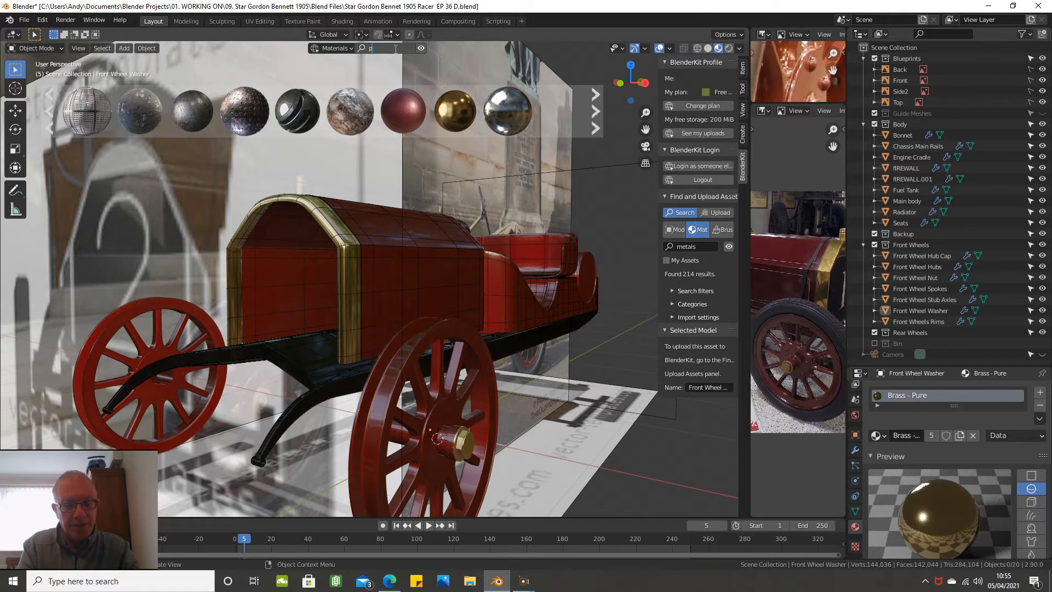
pyautogui.write('aint')
pyautogui.press('Return')
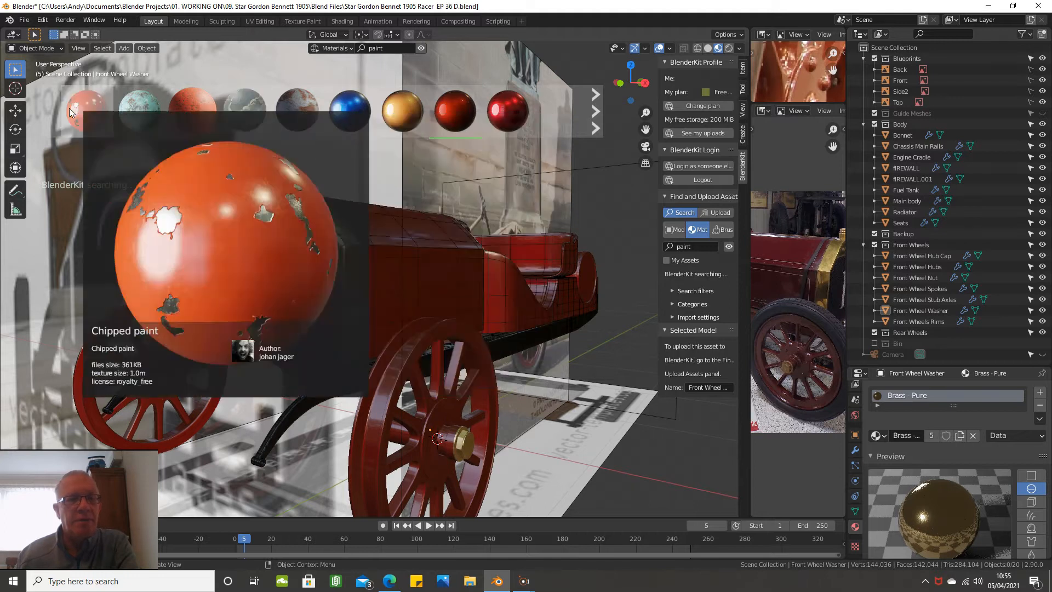
pyautogui.moveTo(129, 111)
pyautogui.moveTo(183, 110)
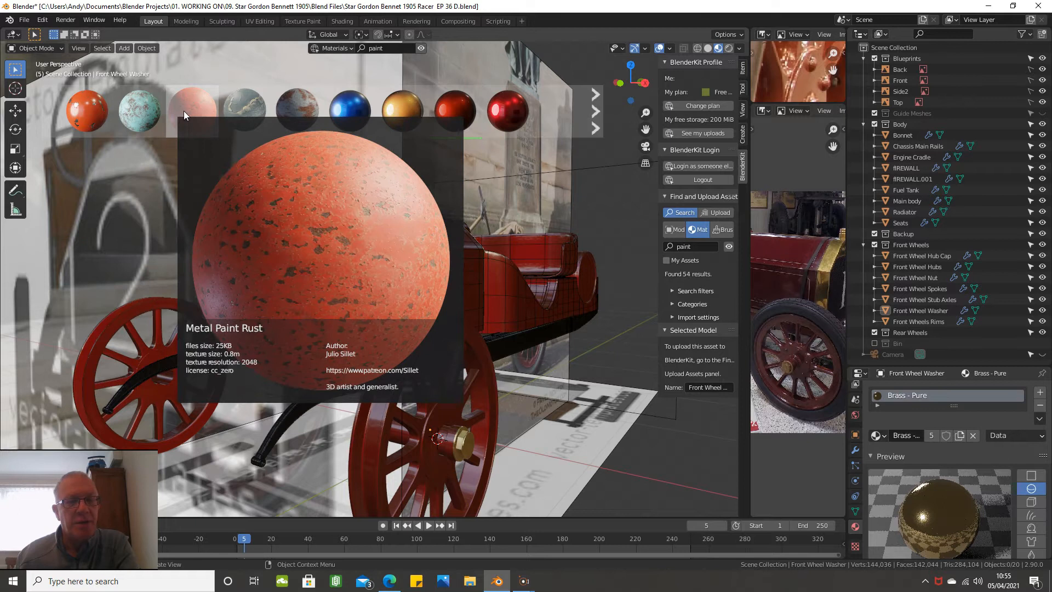
pyautogui.moveTo(389, 115)
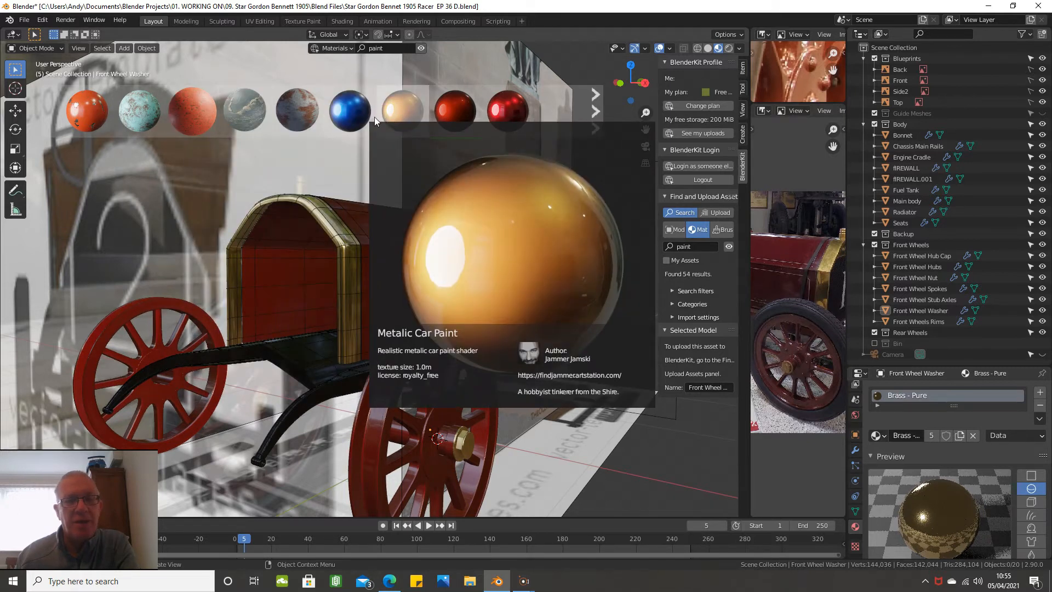
pyautogui.moveTo(357, 117)
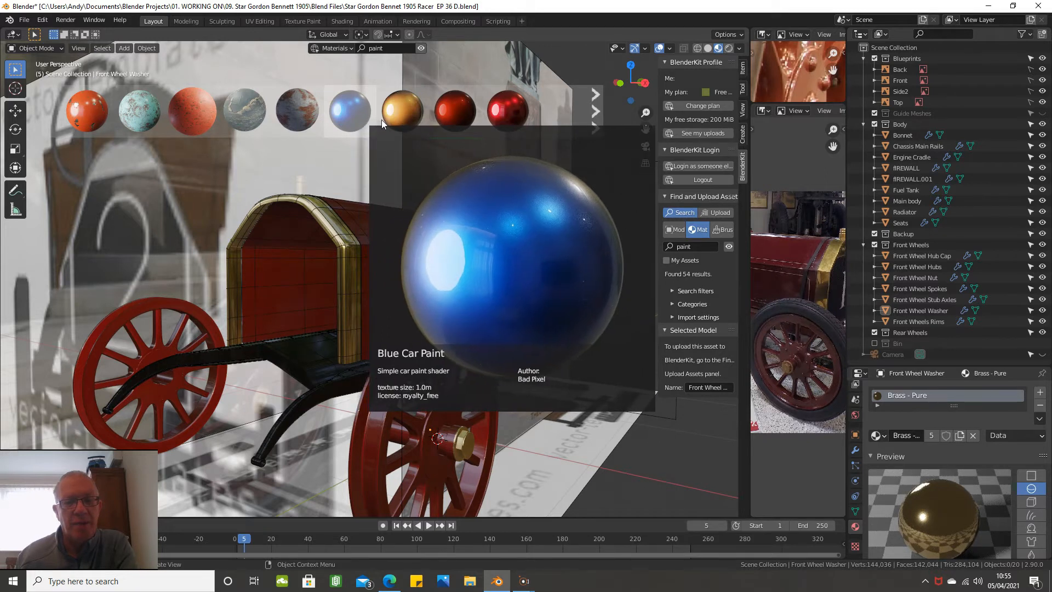
pyautogui.moveTo(446, 121)
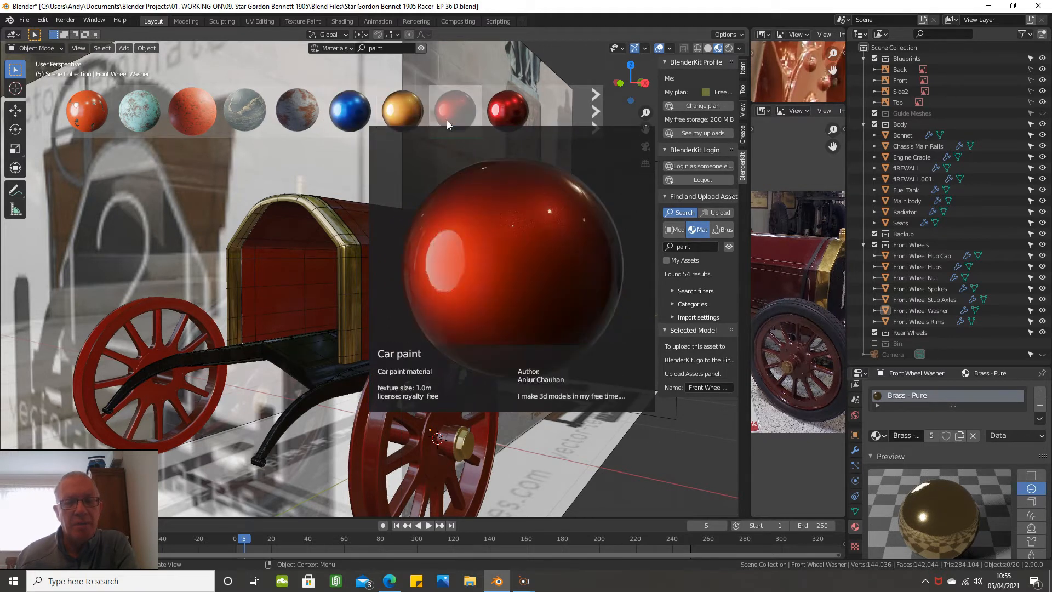
pyautogui.moveTo(498, 120)
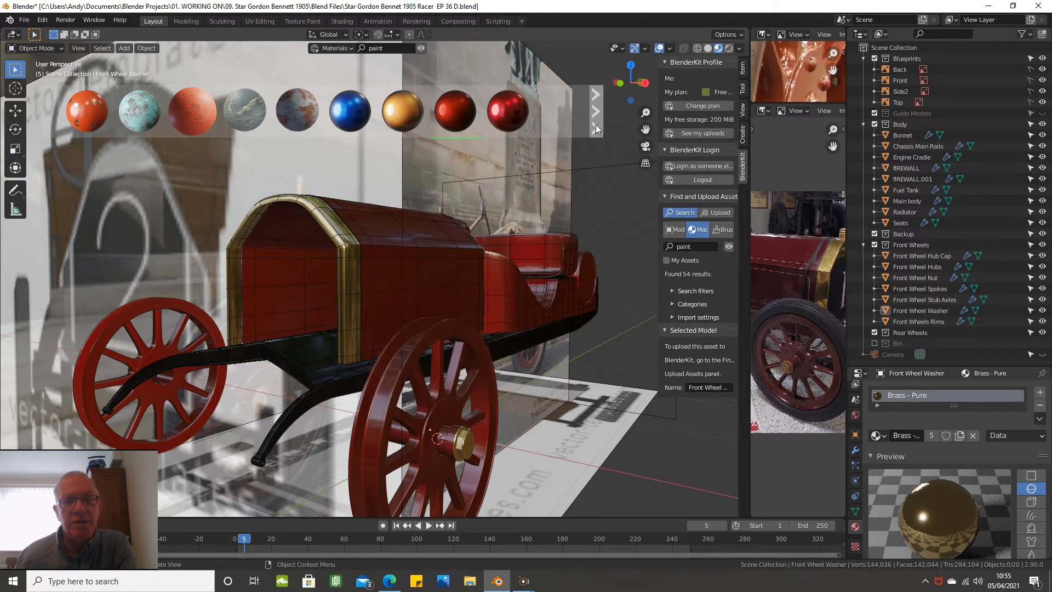
pyautogui.click(597, 126)
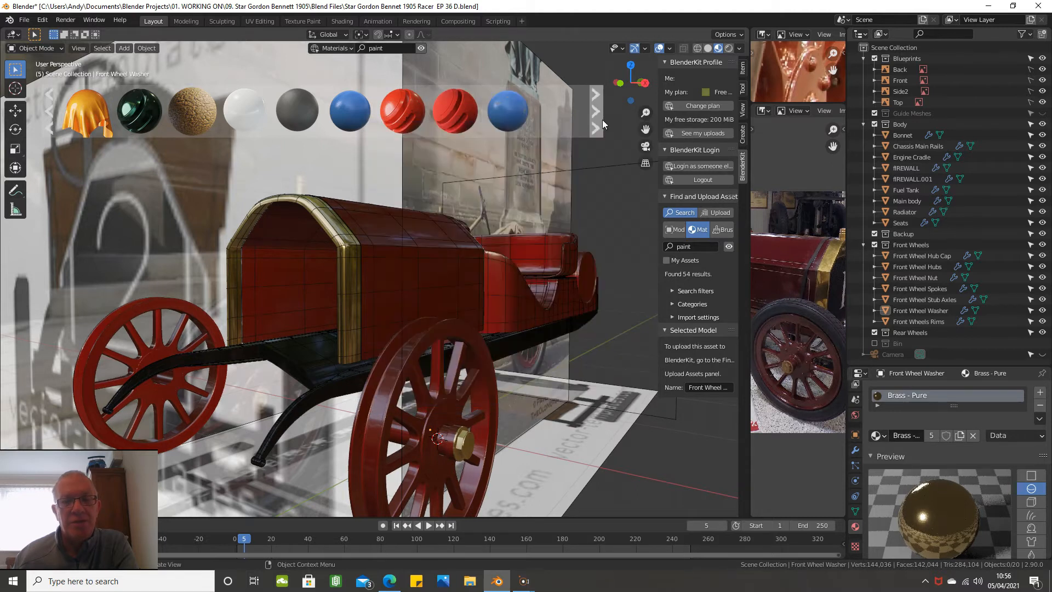
pyautogui.click(602, 120)
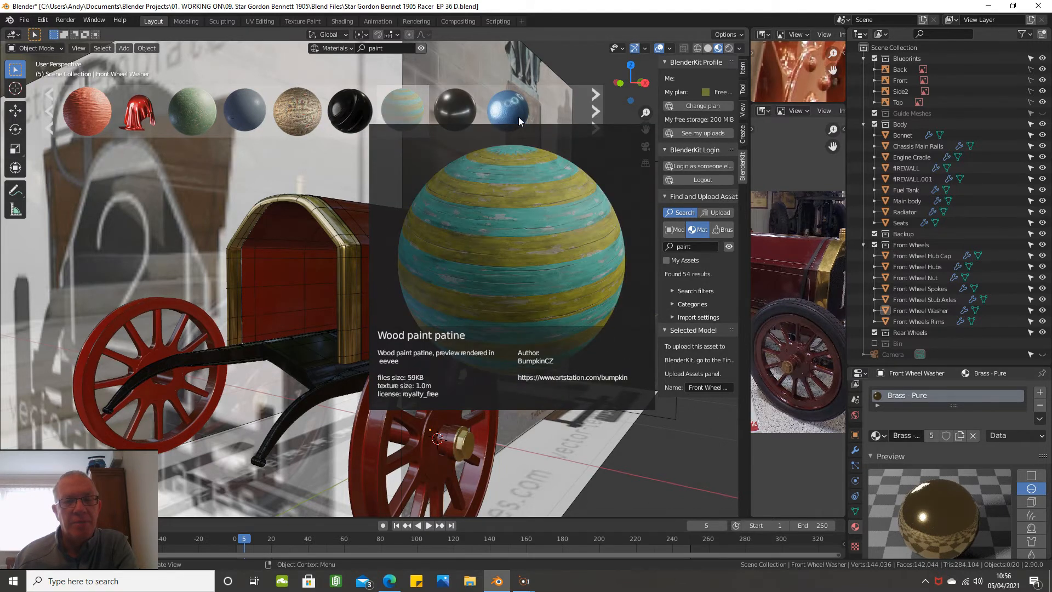
pyautogui.click(594, 111)
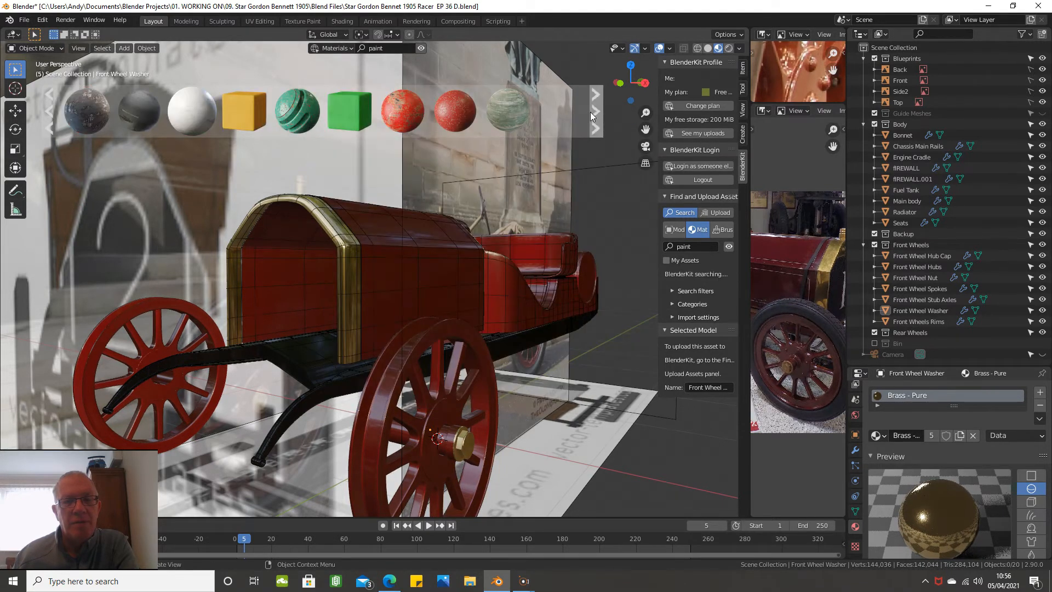
pyautogui.click(594, 111)
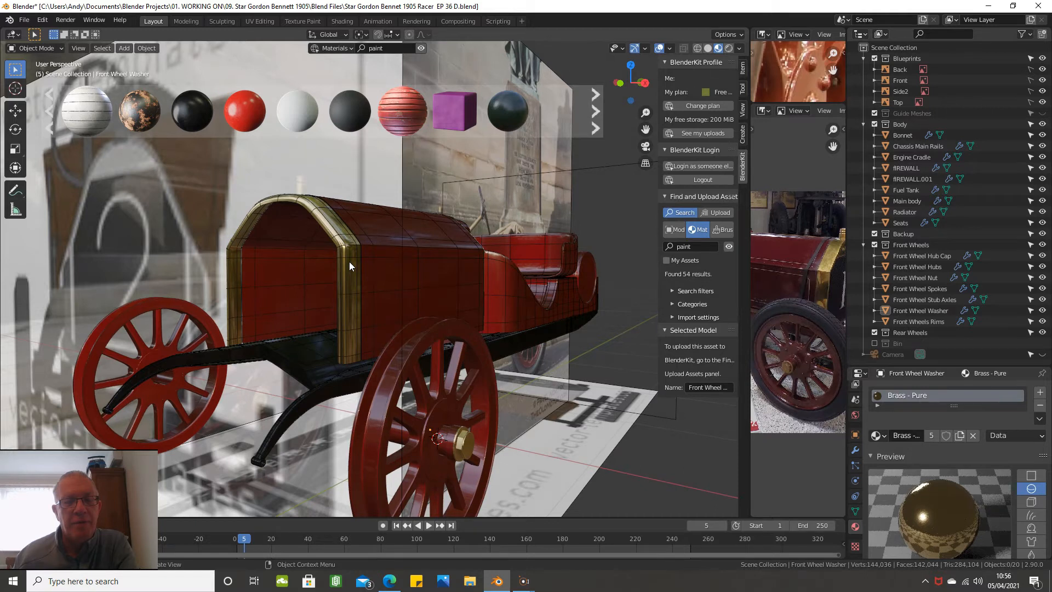
# Step: Select the car's brass radiator surround and search the BlenderKit materials for "metals"
pyautogui.click(350, 262)
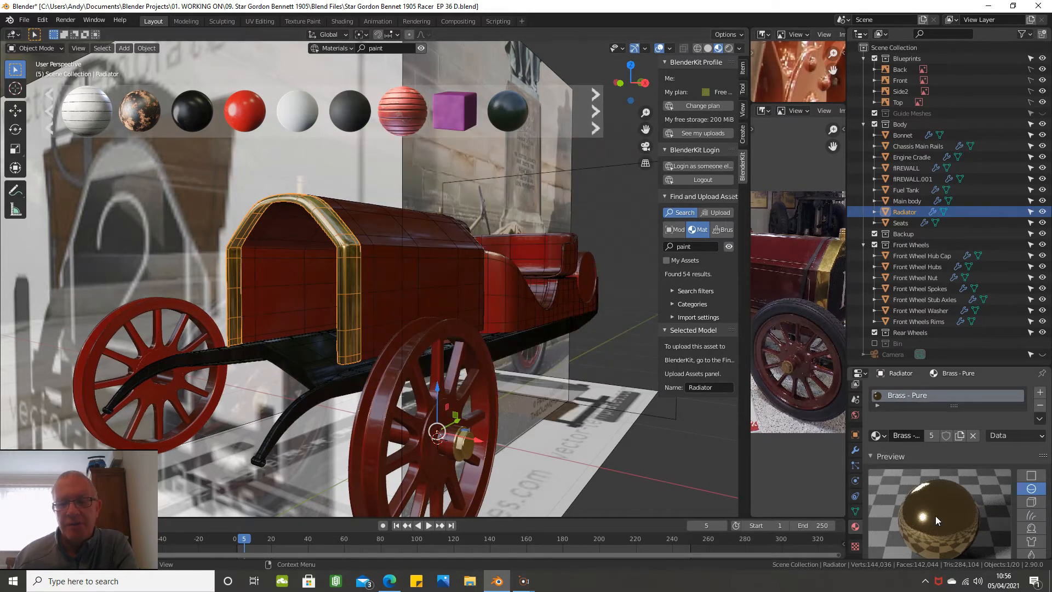
pyautogui.scroll(-2, 936, 515)
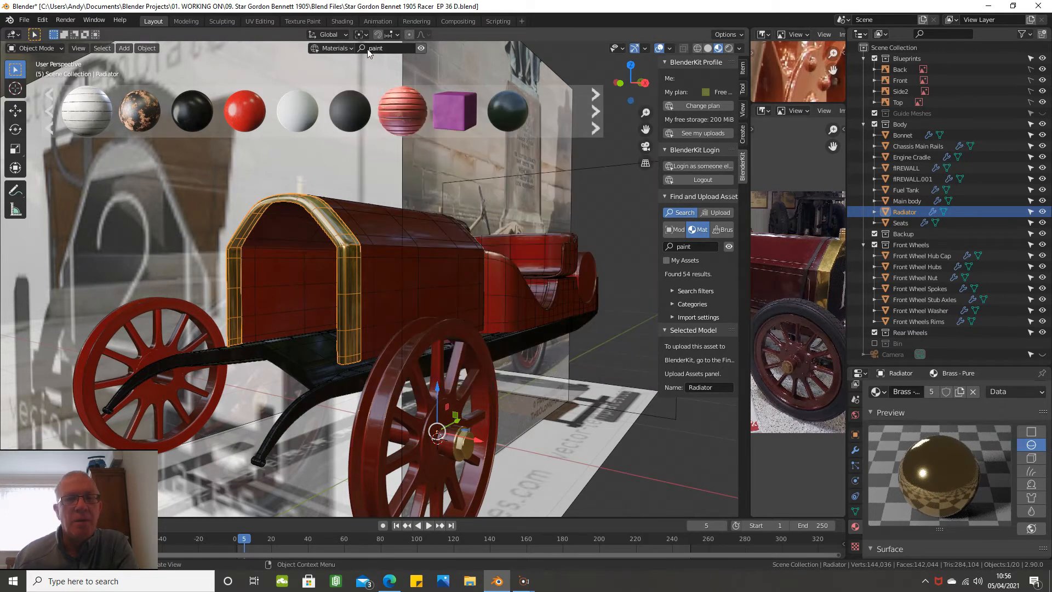
pyautogui.click(387, 48)
pyautogui.press('BackSpace')
pyautogui.press('BackSpace')
pyautogui.press('BackSpace')
pyautogui.press('BackSpace')
pyautogui.press('BackSpace')
pyautogui.write('m')
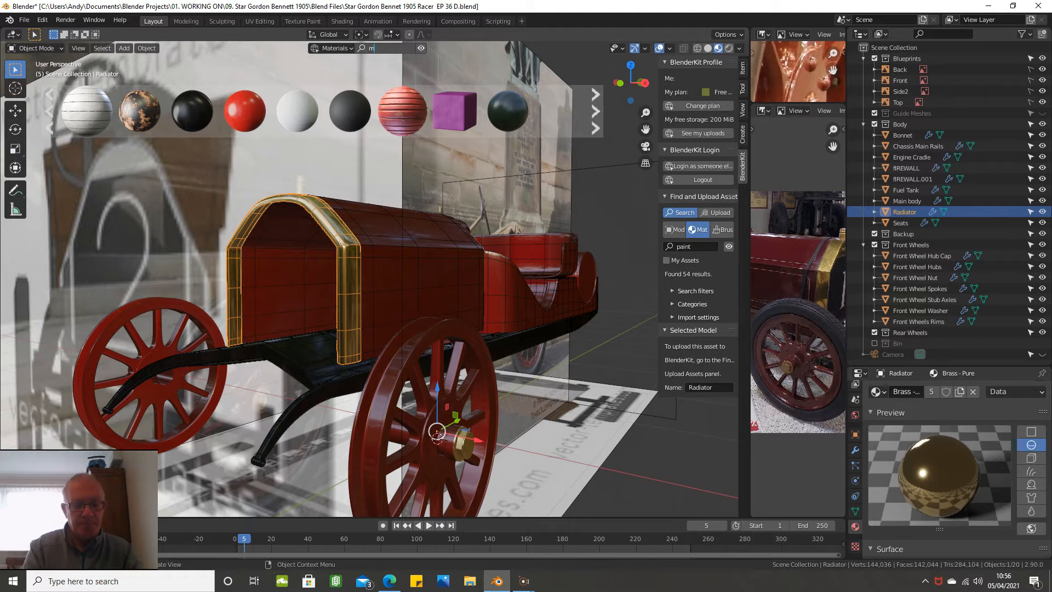
pyautogui.write('aterials')
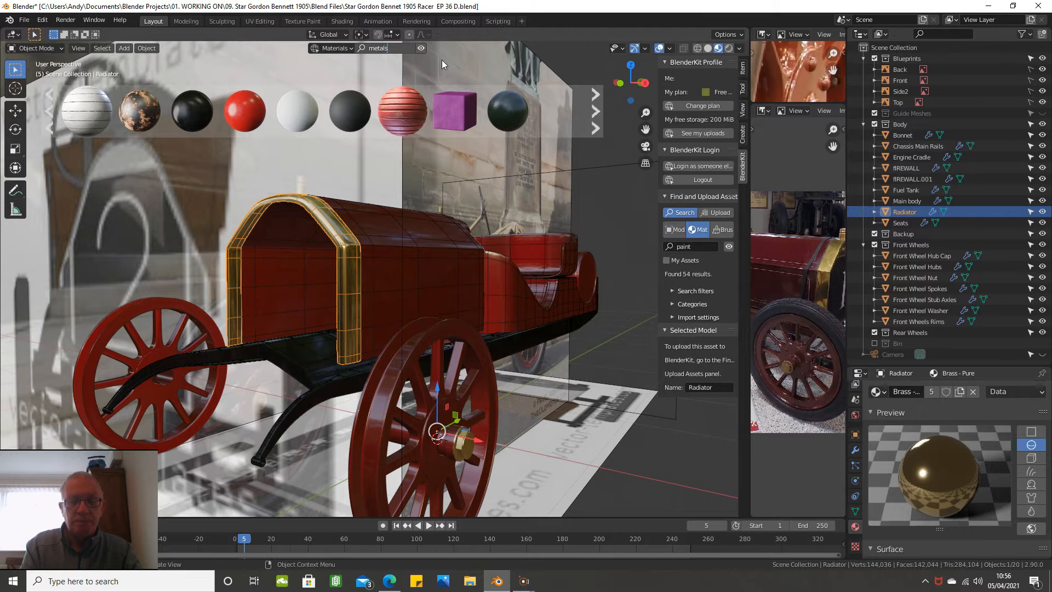
pyautogui.press('Return')
# Step: Find the Metal Semirough 01 material among the metals results and apply it to the radiator
pyautogui.moveTo(229, 103)
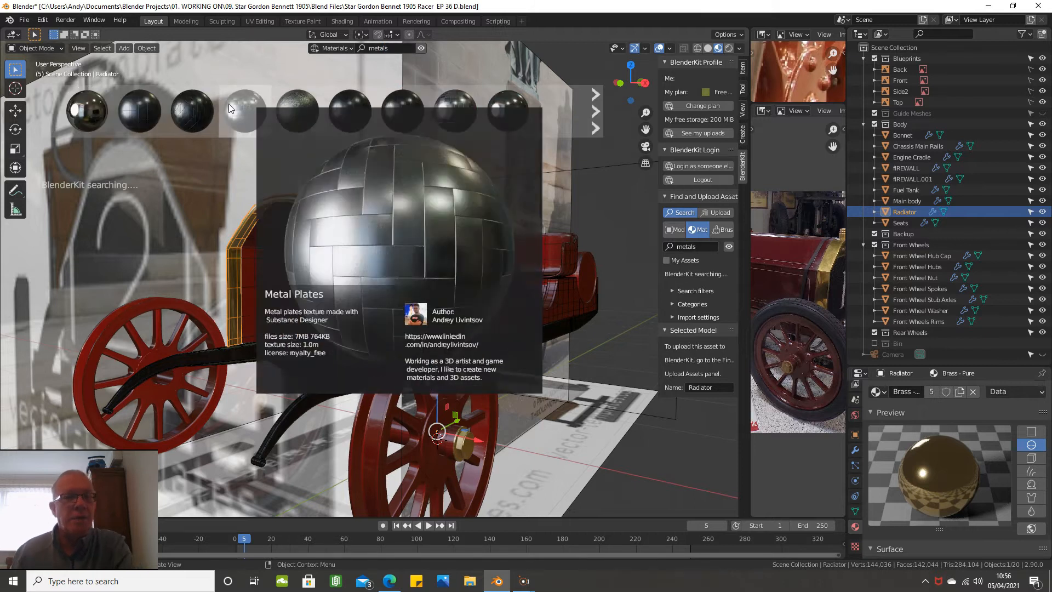
pyautogui.moveTo(185, 99)
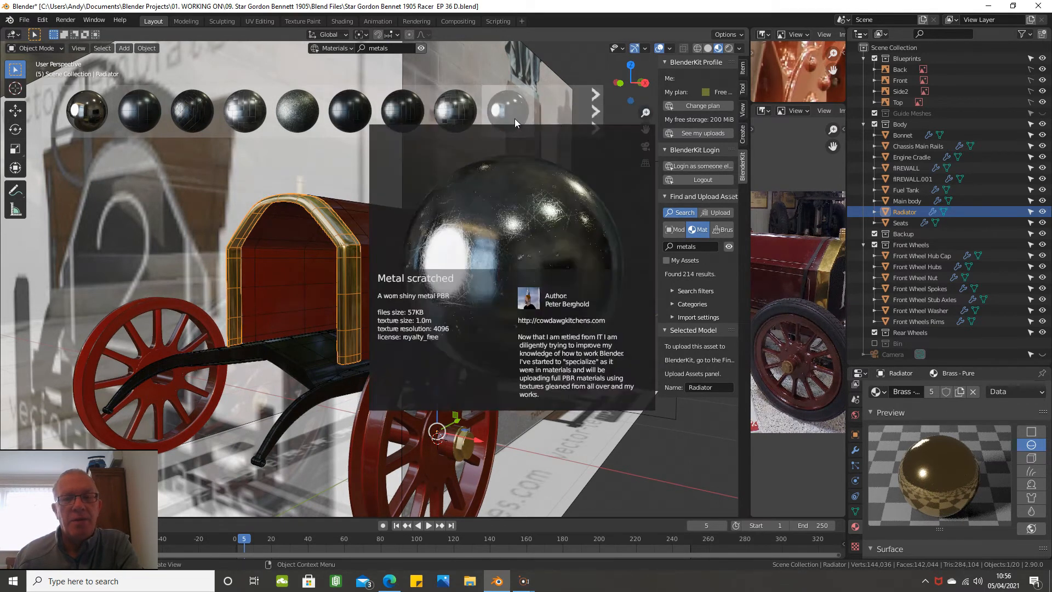
pyautogui.click(584, 117)
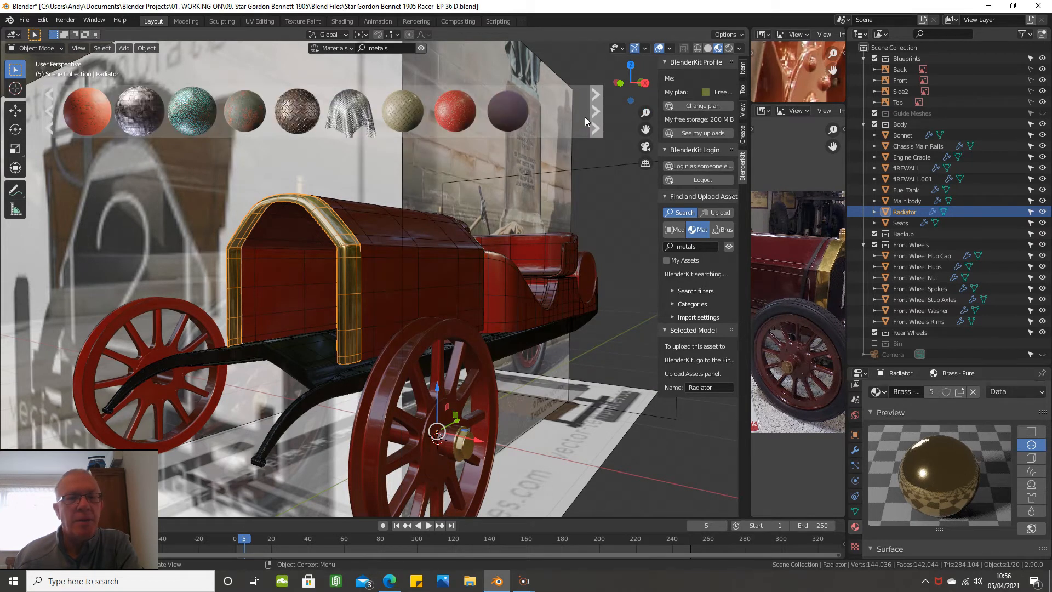
pyautogui.click(584, 117)
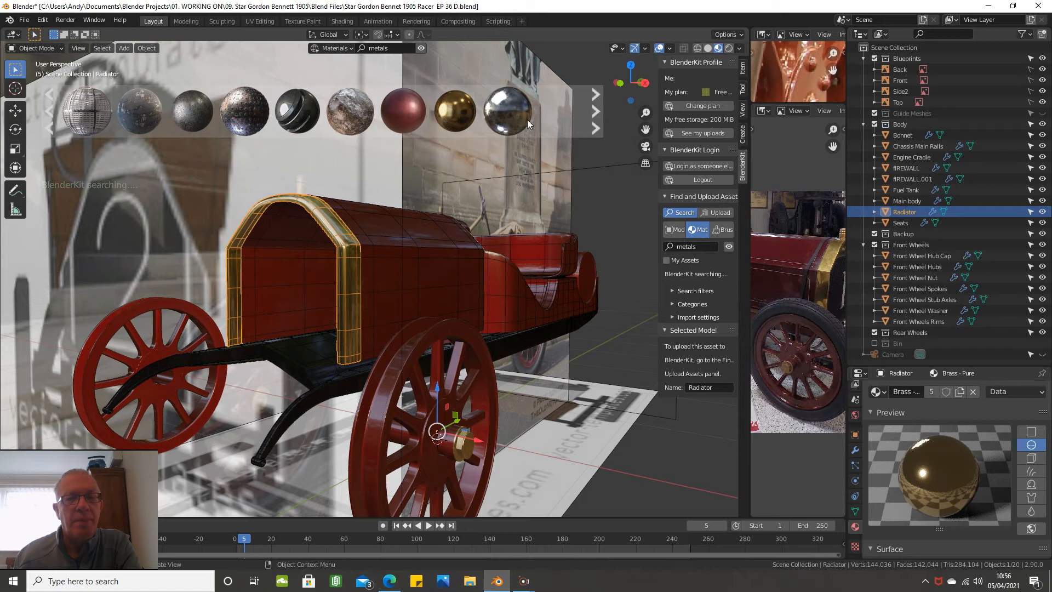
pyautogui.moveTo(505, 118)
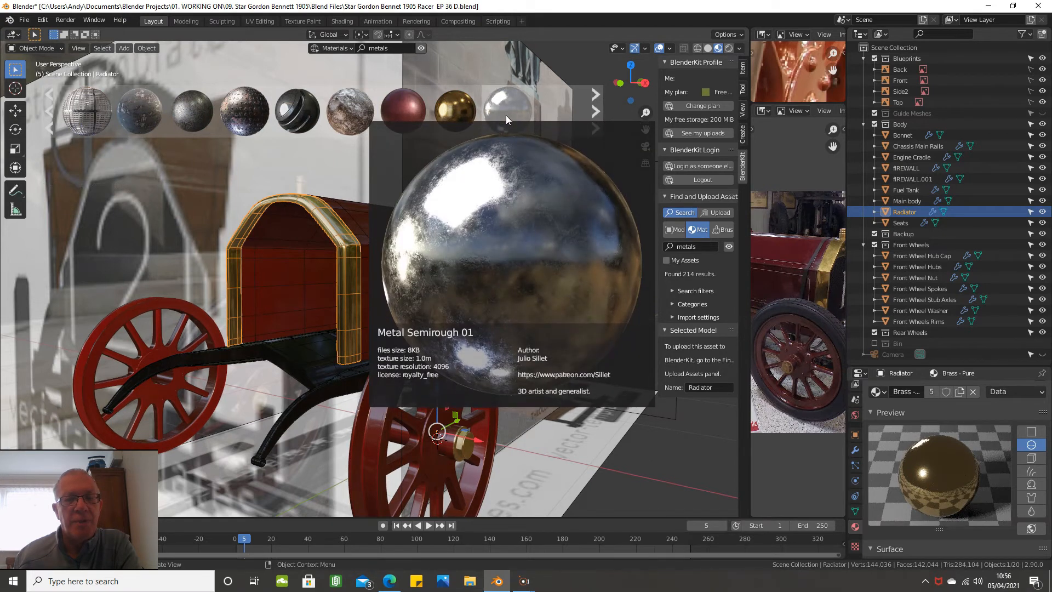
pyautogui.click(505, 115)
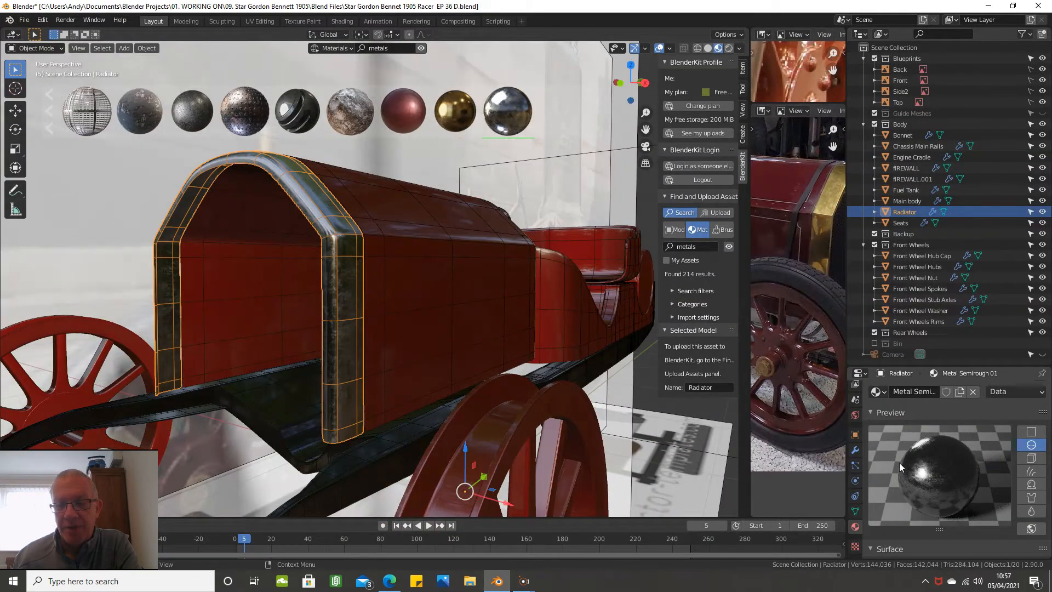
# Step: Assign the existing Brass - Pure material to the radiator and preview the scratched brass sample in the results
pyautogui.click(886, 393)
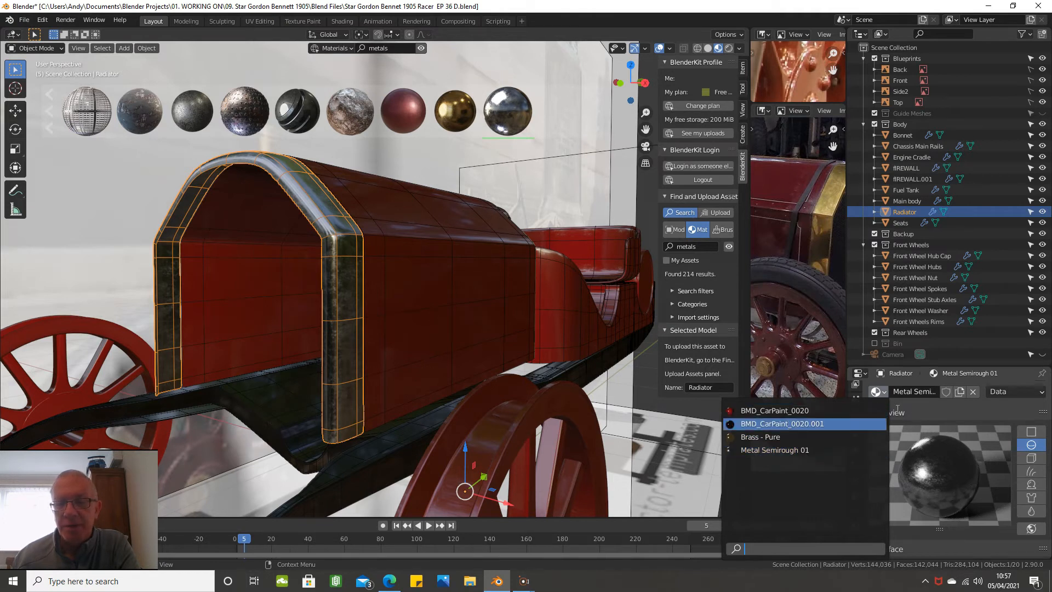
pyautogui.click(807, 433)
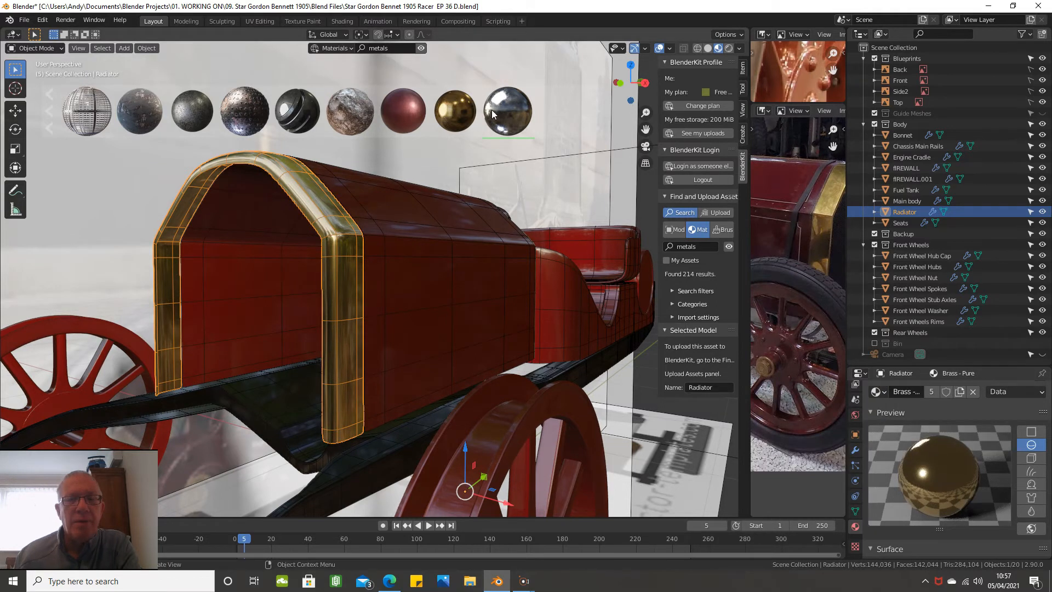
pyautogui.moveTo(456, 105)
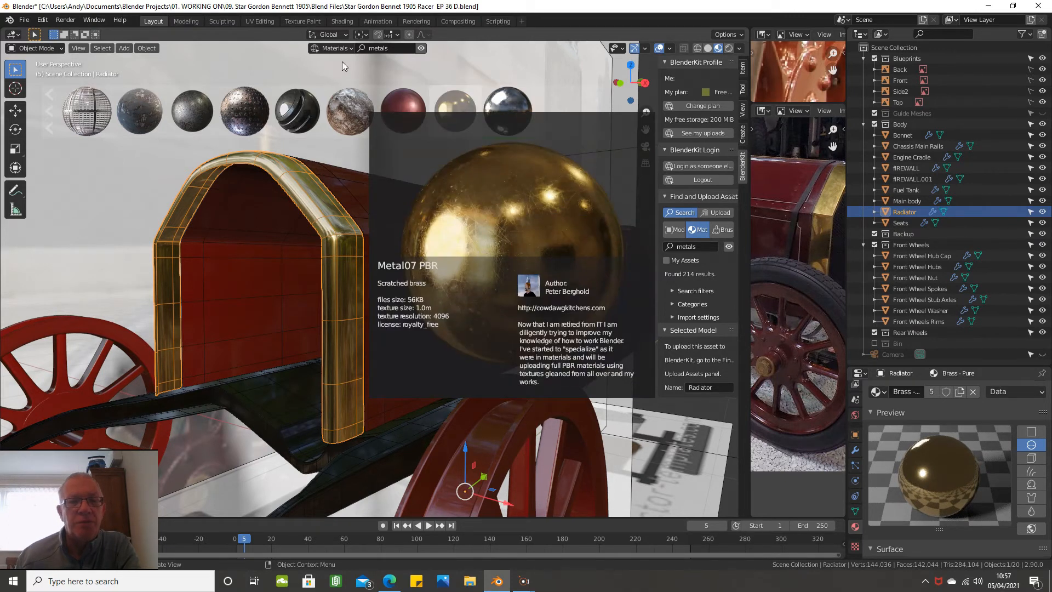
# Step: Search the BlenderKit materials for "glass" in place of the metals search
pyautogui.click(392, 49)
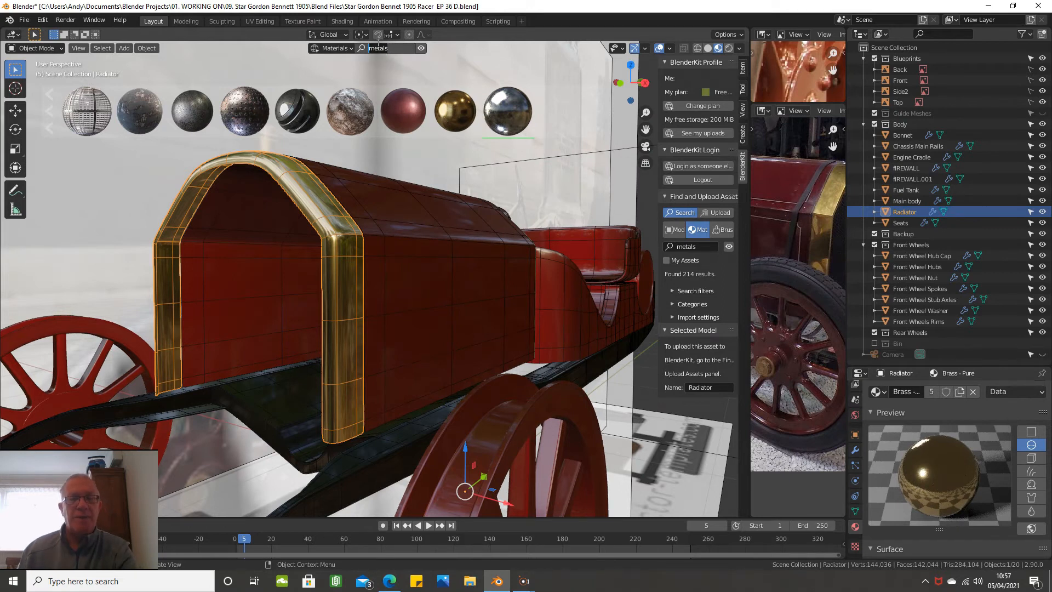
pyautogui.press('Return')
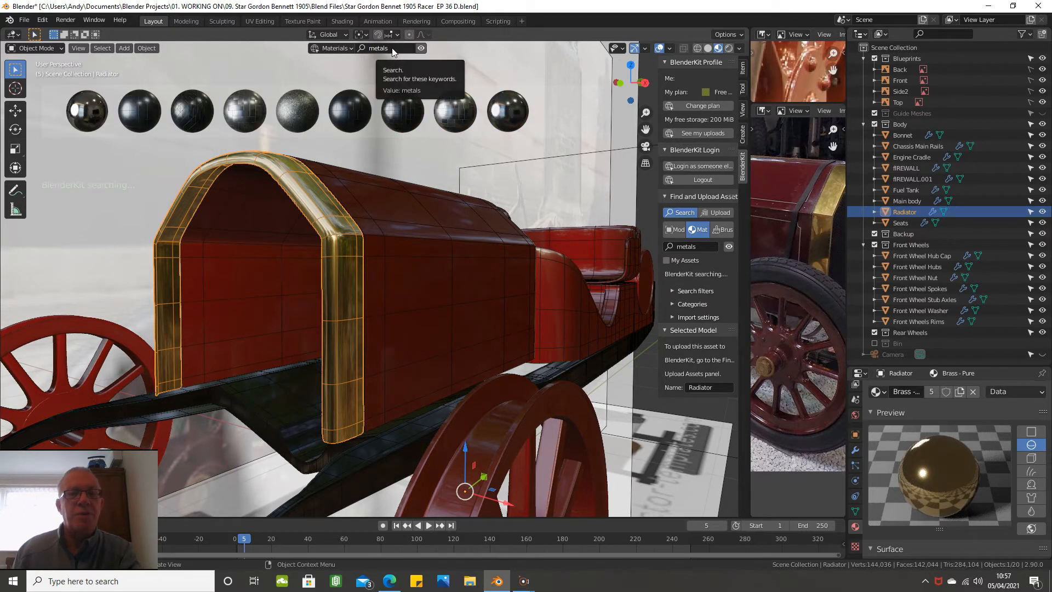
pyautogui.click(393, 47)
pyautogui.press('BackSpace')
pyautogui.press('BackSpace')
pyautogui.press('BackSpace')
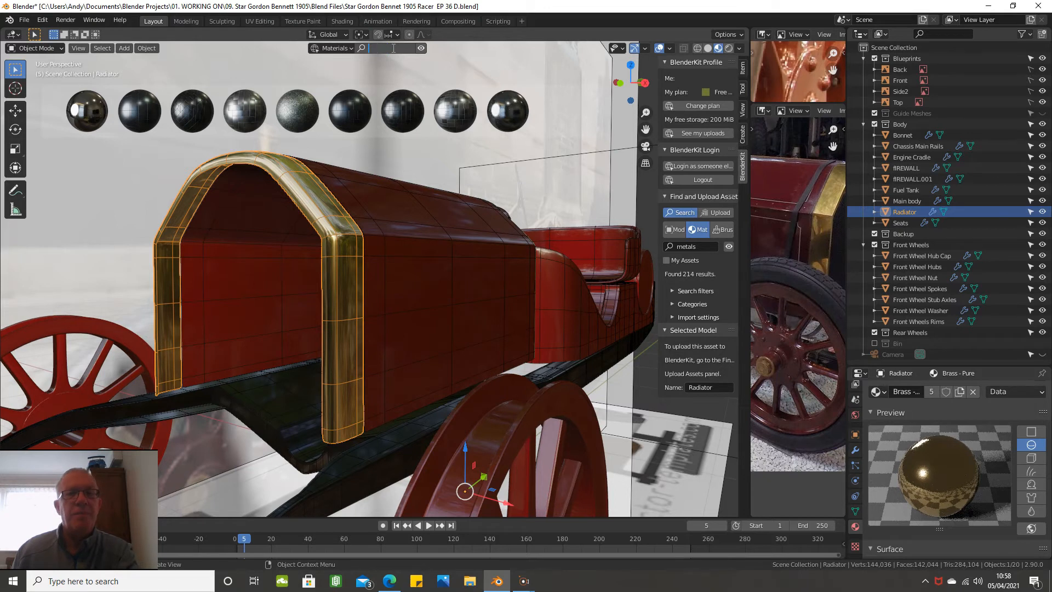
pyautogui.write('glass')
pyautogui.press('Return')
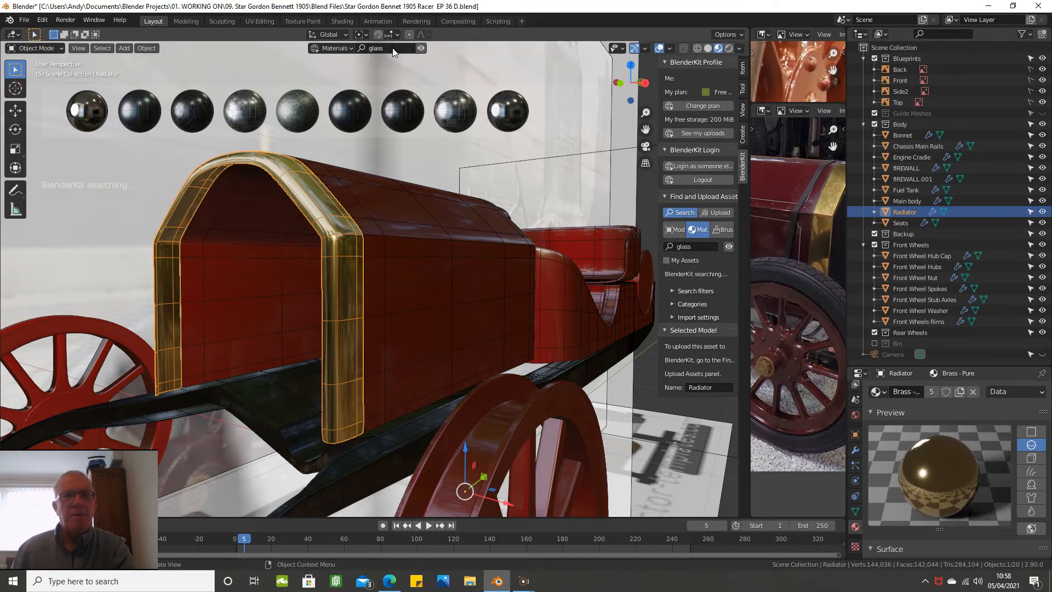
pyautogui.moveTo(380, 97)
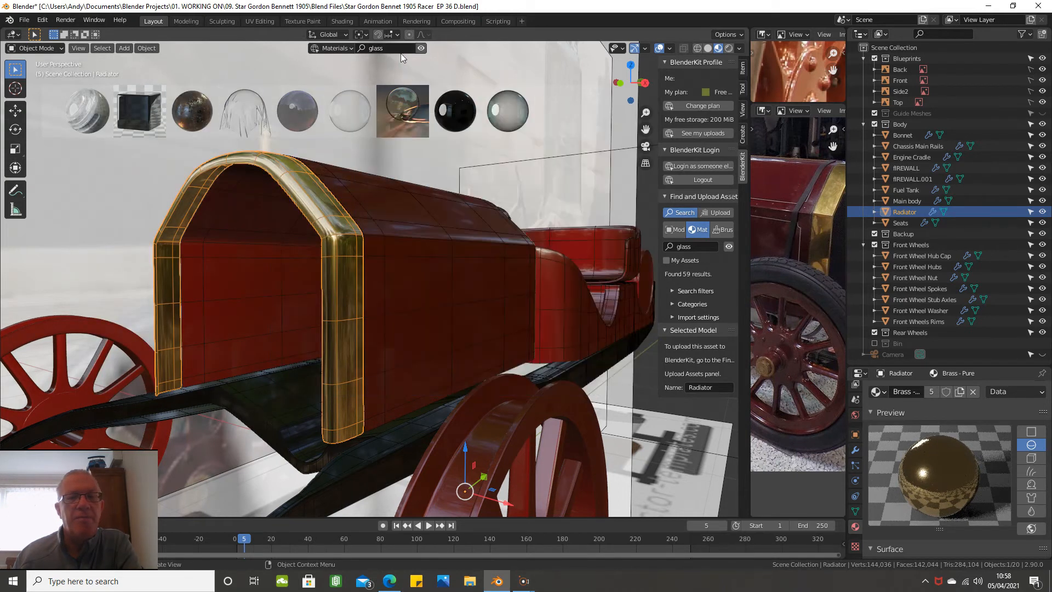
# Step: Search the BlenderKit materials for "leather" and page through the results
pyautogui.moveTo(391, 49); pyautogui.dragTo(361, 44)
pyautogui.write('f')
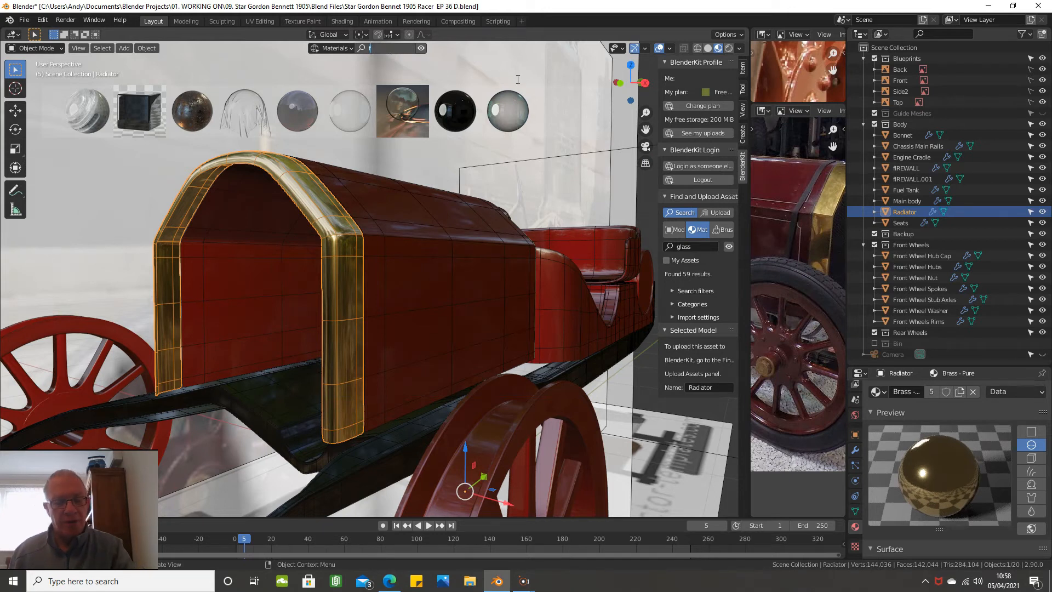
pyautogui.press('BackSpace')
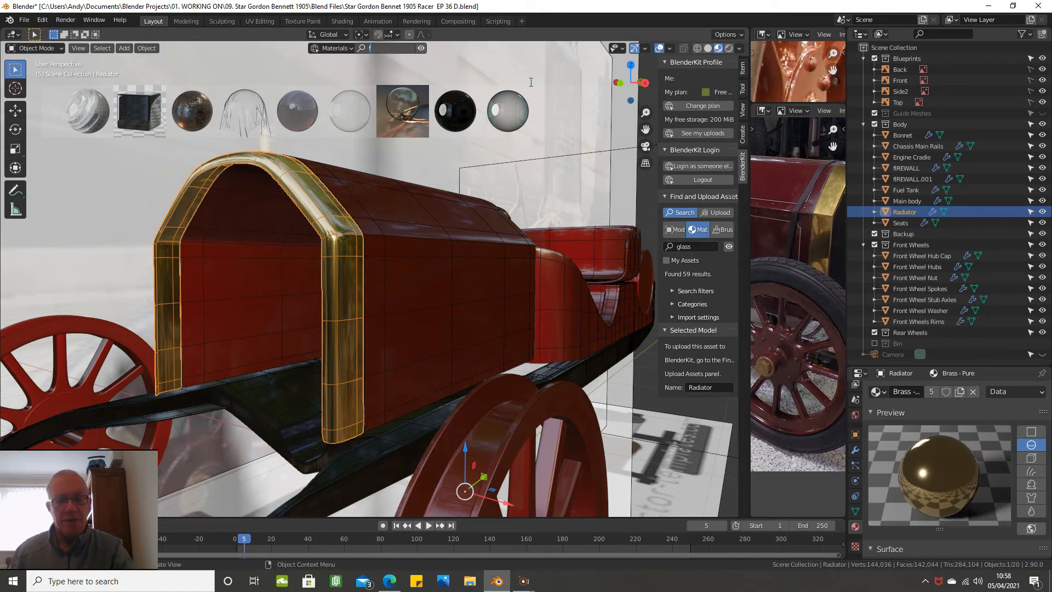
pyautogui.write('leathr')
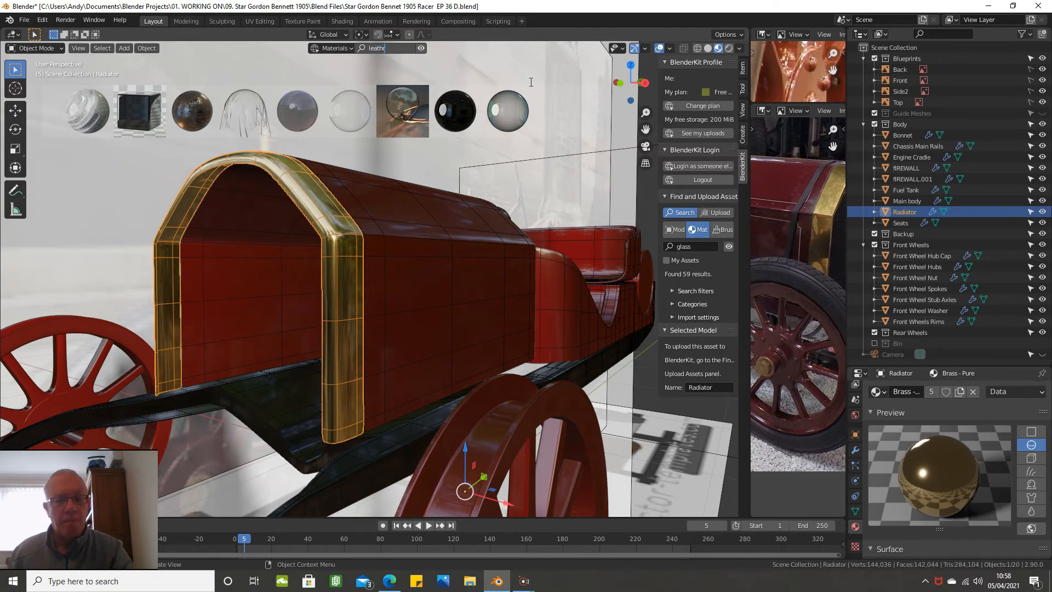
pyautogui.press('BackSpace')
pyautogui.write('er')
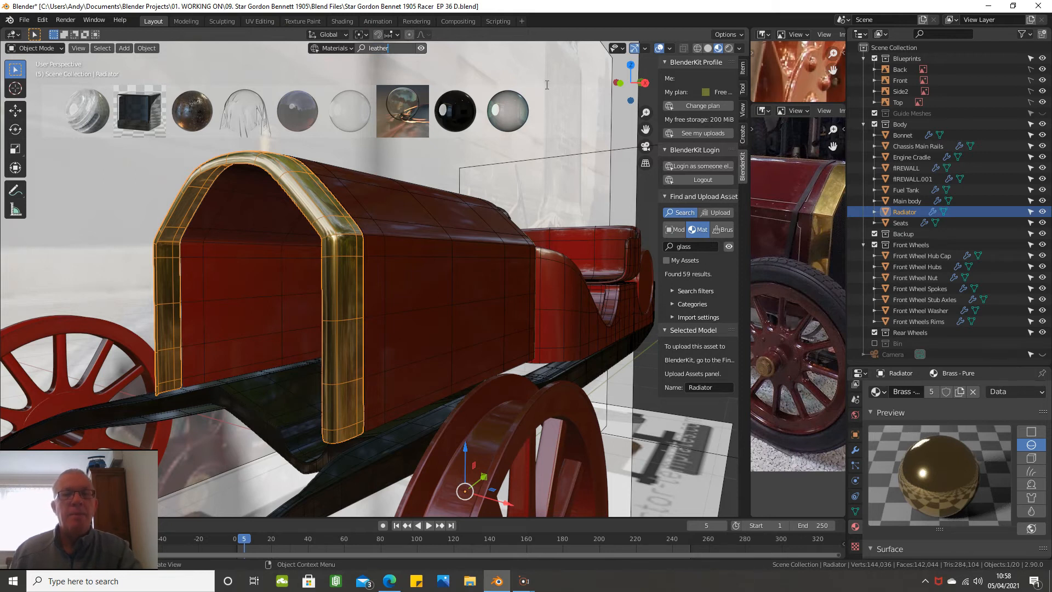
pyautogui.press('Return')
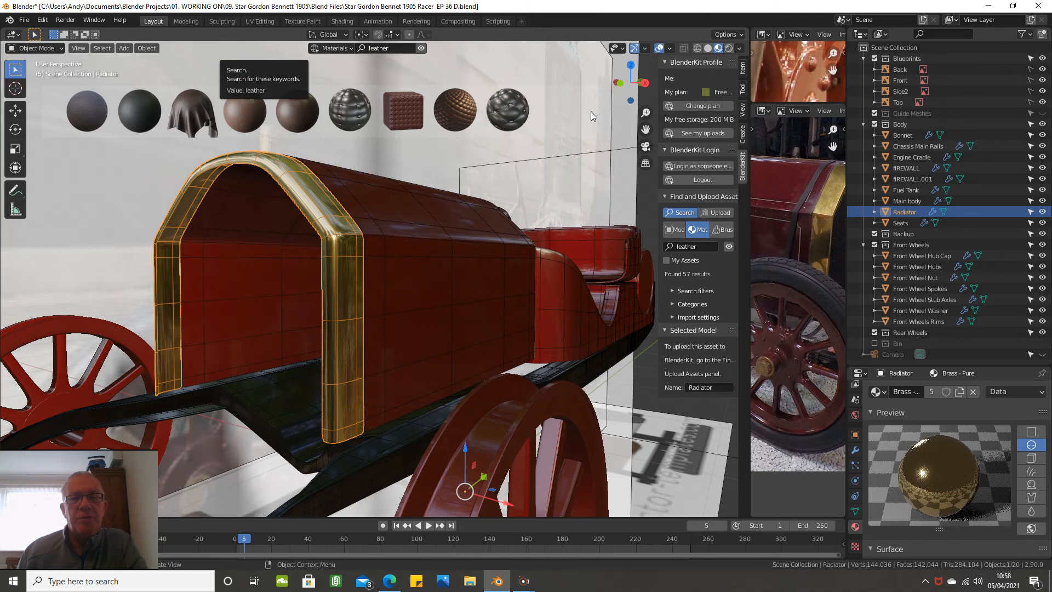
pyautogui.scroll(-3, 591, 111)
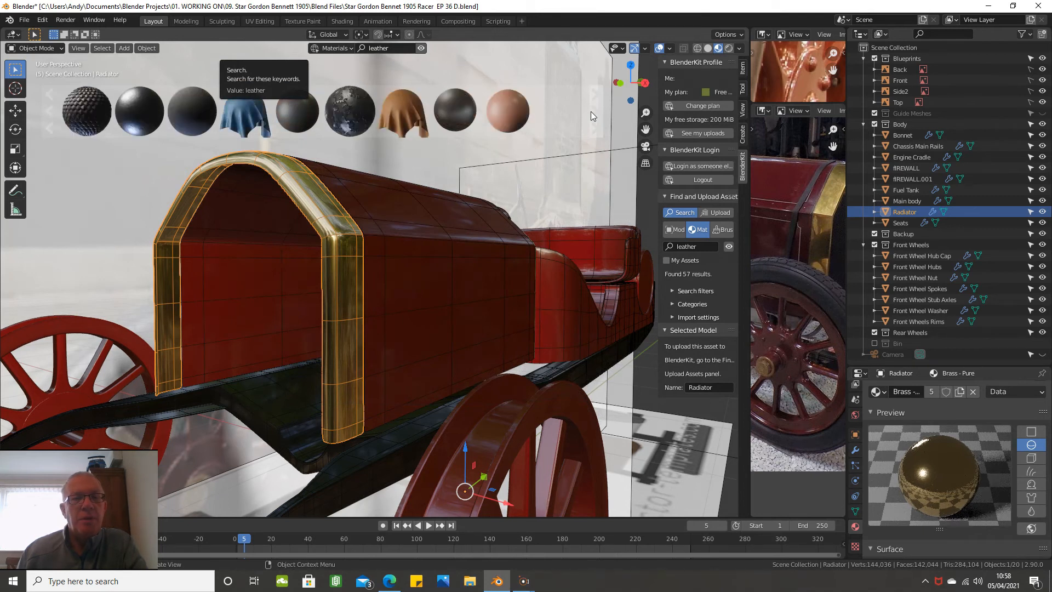
pyautogui.scroll(-3, 591, 111)
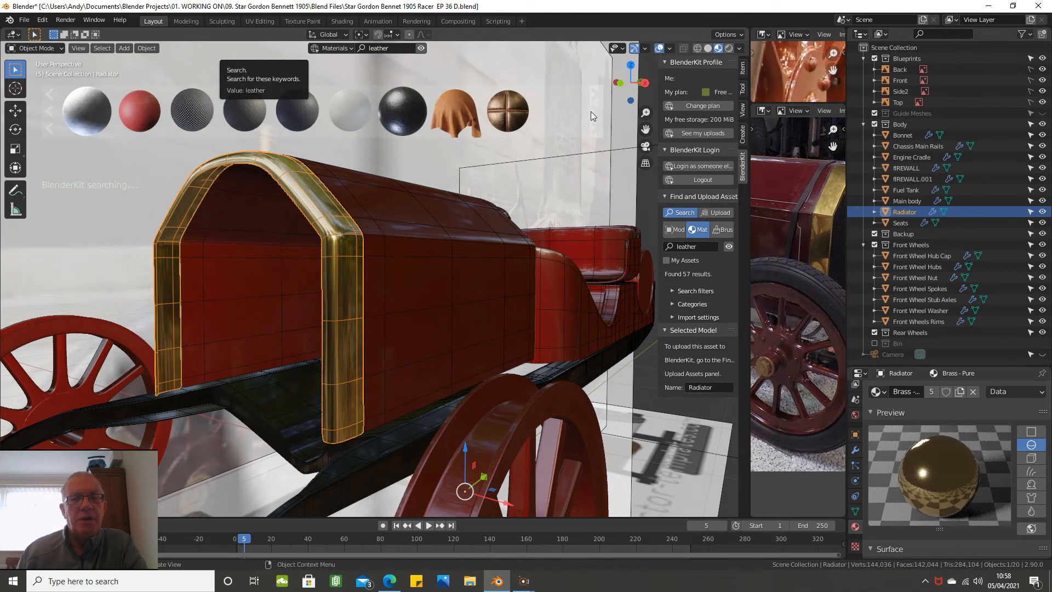
pyautogui.scroll(-3, 591, 111)
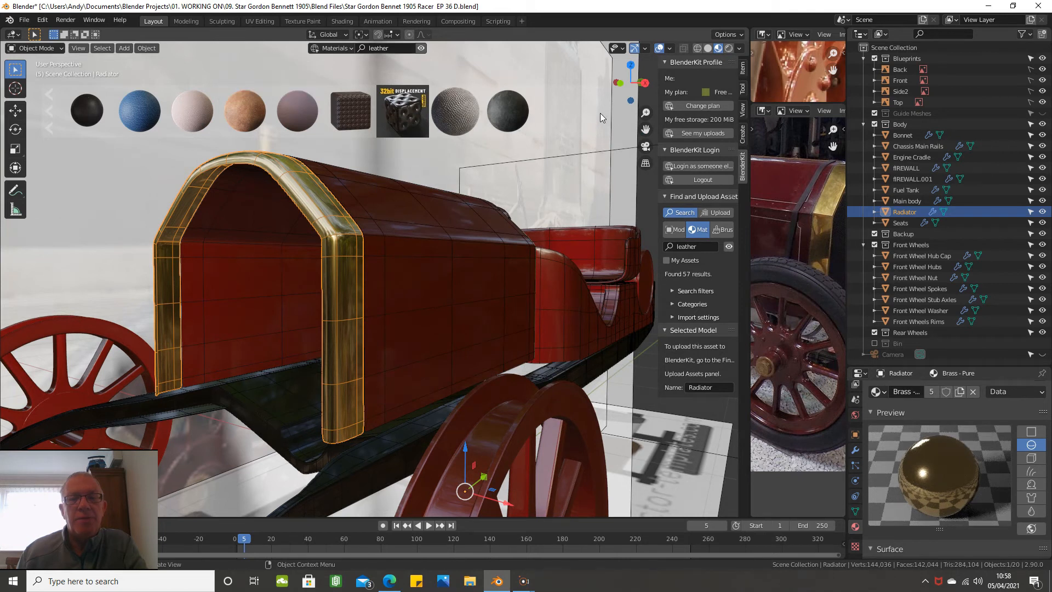
pyautogui.scroll(1, 589, 94)
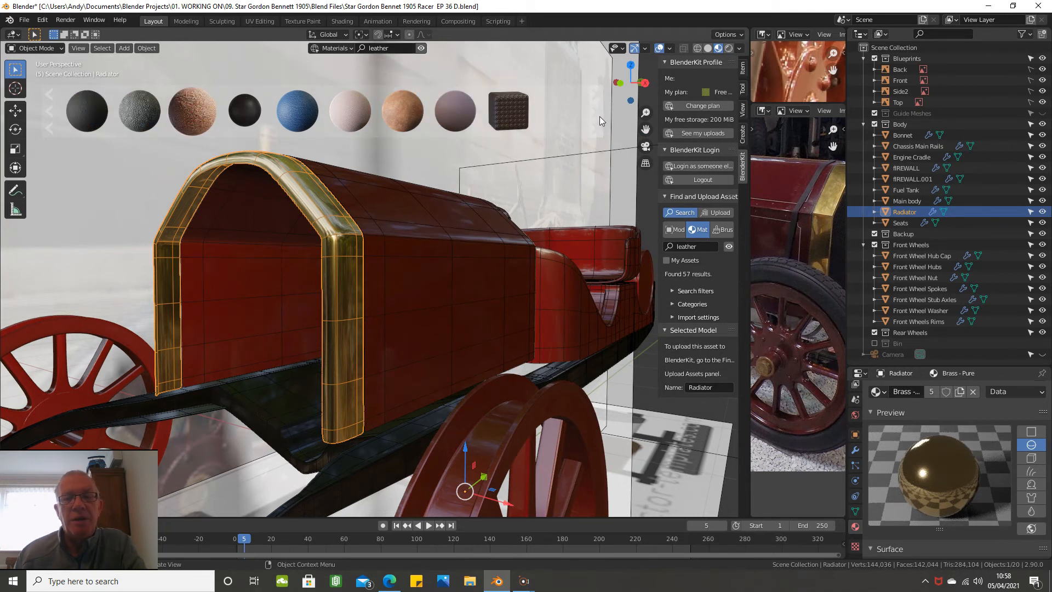
pyautogui.scroll(-1, 599, 116)
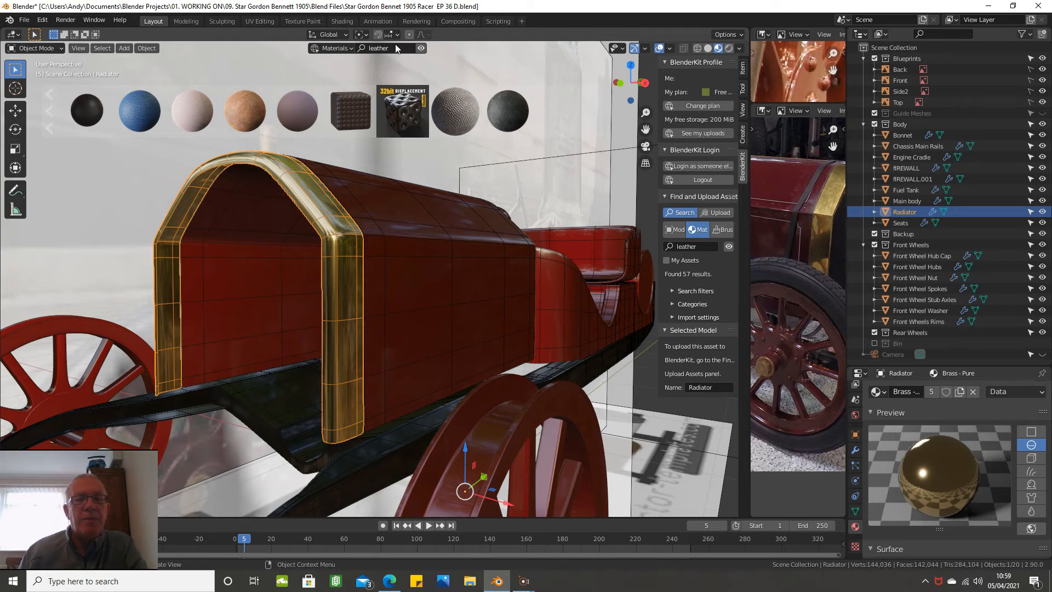
# Step: Search the BlenderKit materials for "rubber" and look through the remaining results
pyautogui.click(373, 48)
pyautogui.write('rubber')
pyautogui.press('Return')
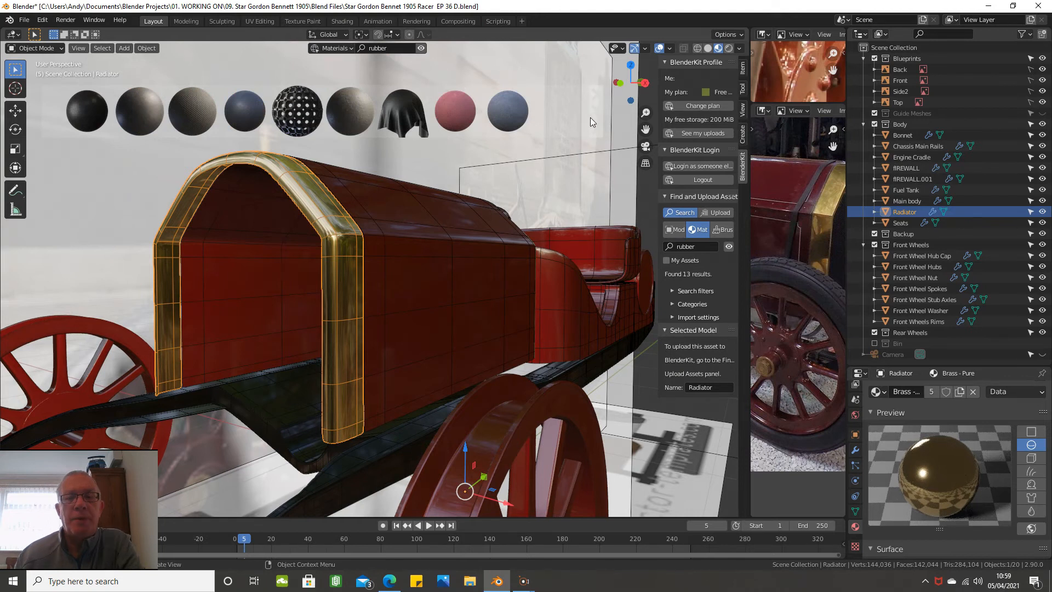
pyautogui.scroll(-2, 590, 117)
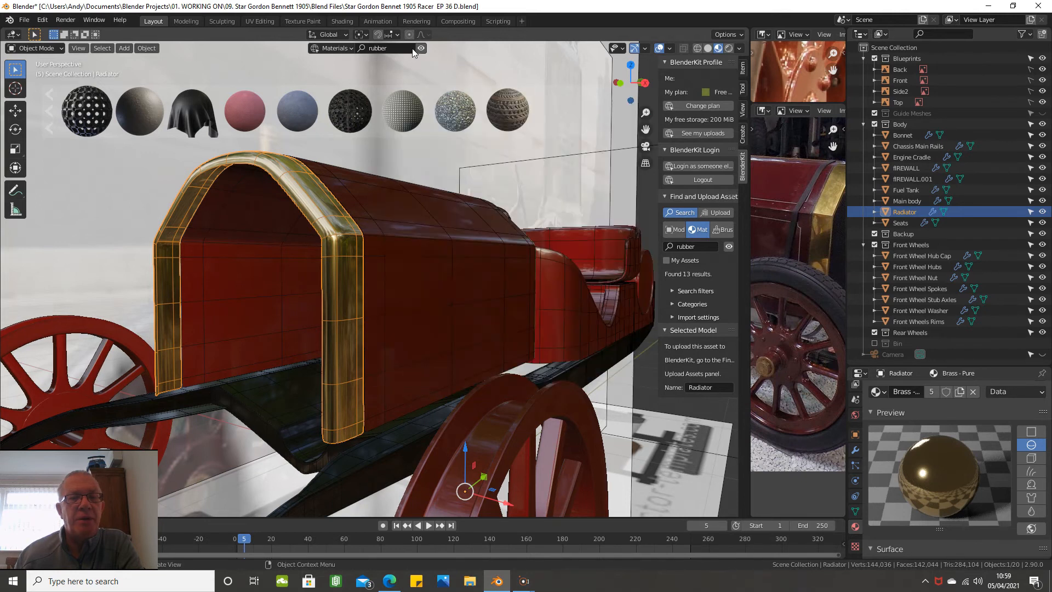
# Step: Search the BlenderKit materials for "grass"
pyautogui.click(336, 49)
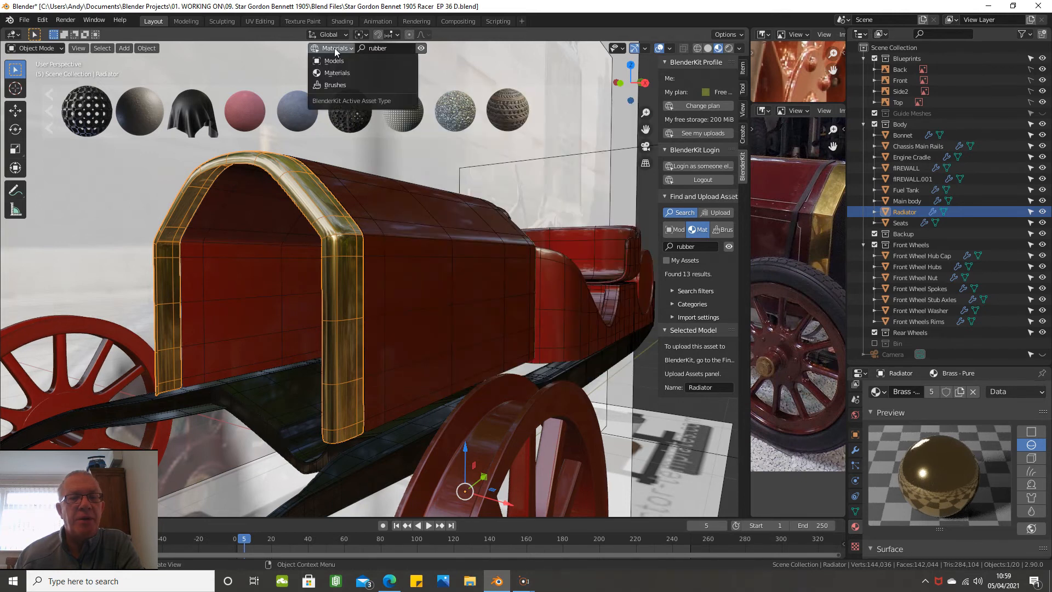
pyautogui.click(391, 50)
pyautogui.moveTo(394, 49); pyautogui.dragTo(362, 49)
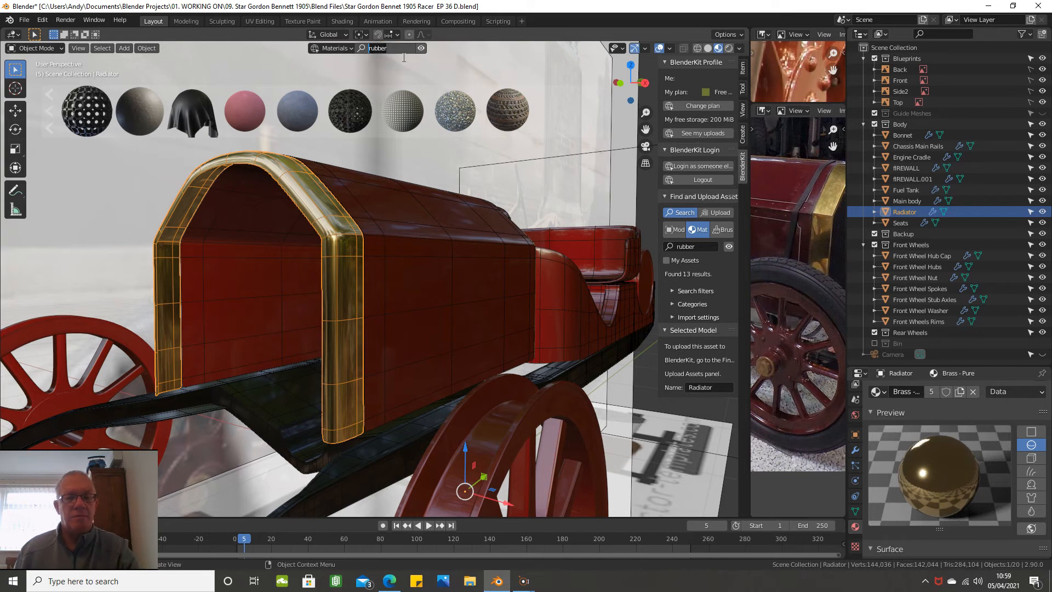
pyautogui.write('grass')
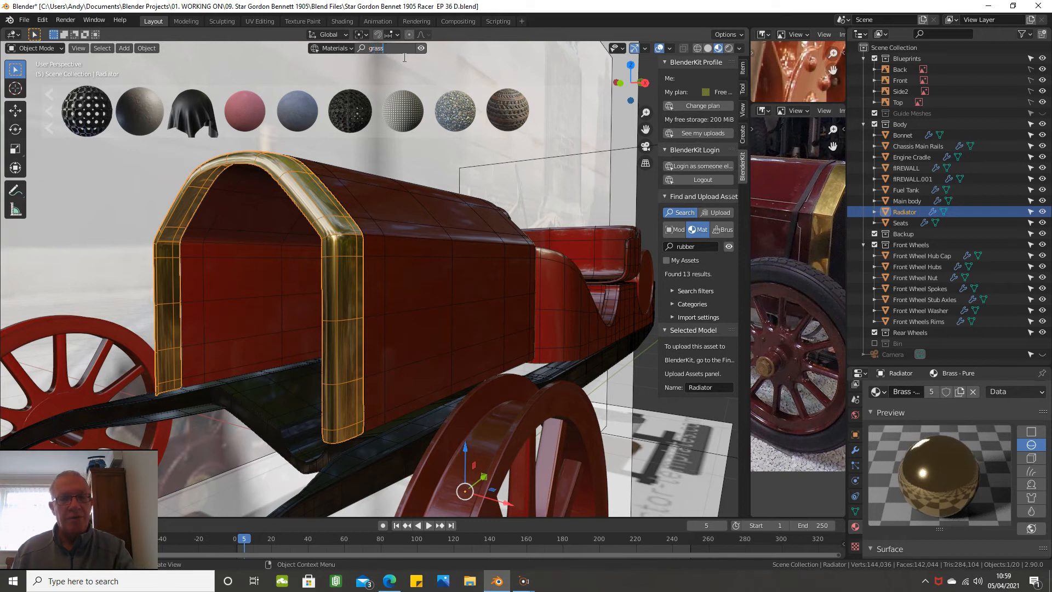
pyautogui.press('Return')
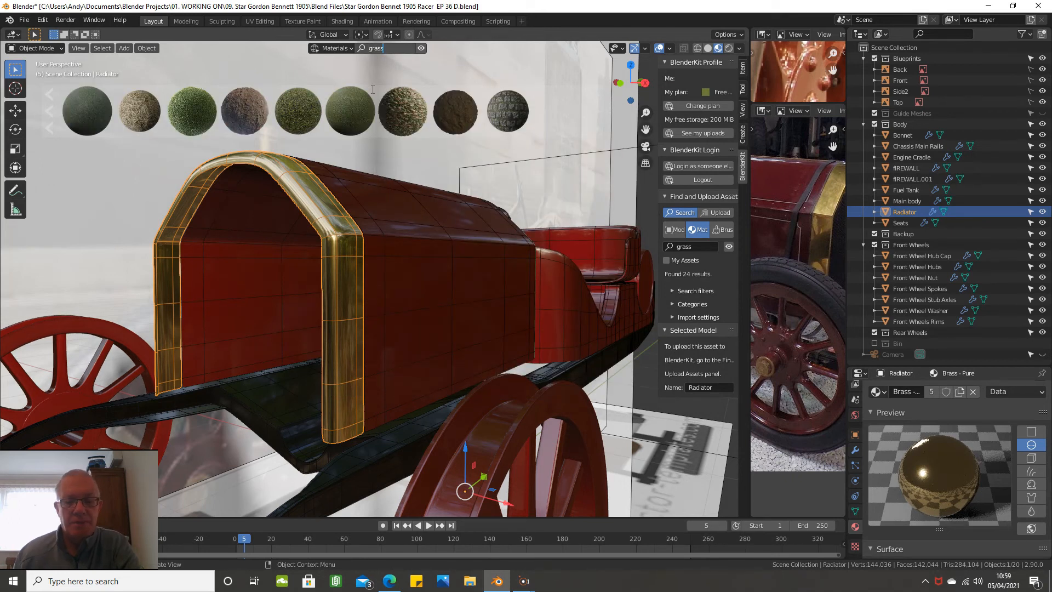
pyautogui.press('Return')
# Step: Preview several of the grass material samples, including Grass dry, Grass Leaves and Leaves mixed, across two pages of results
pyautogui.moveTo(355, 97)
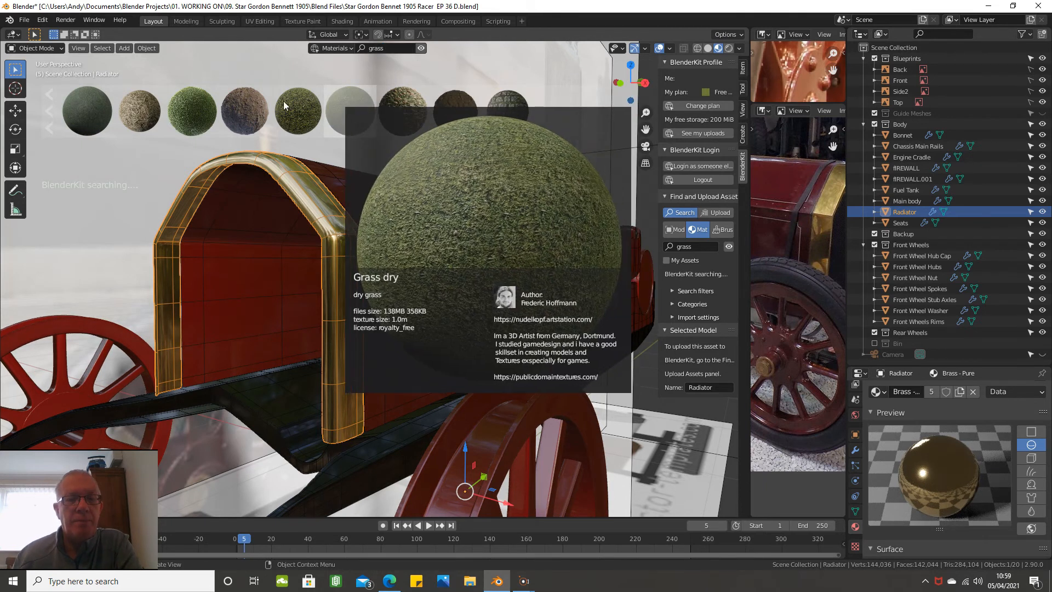
pyautogui.moveTo(299, 104)
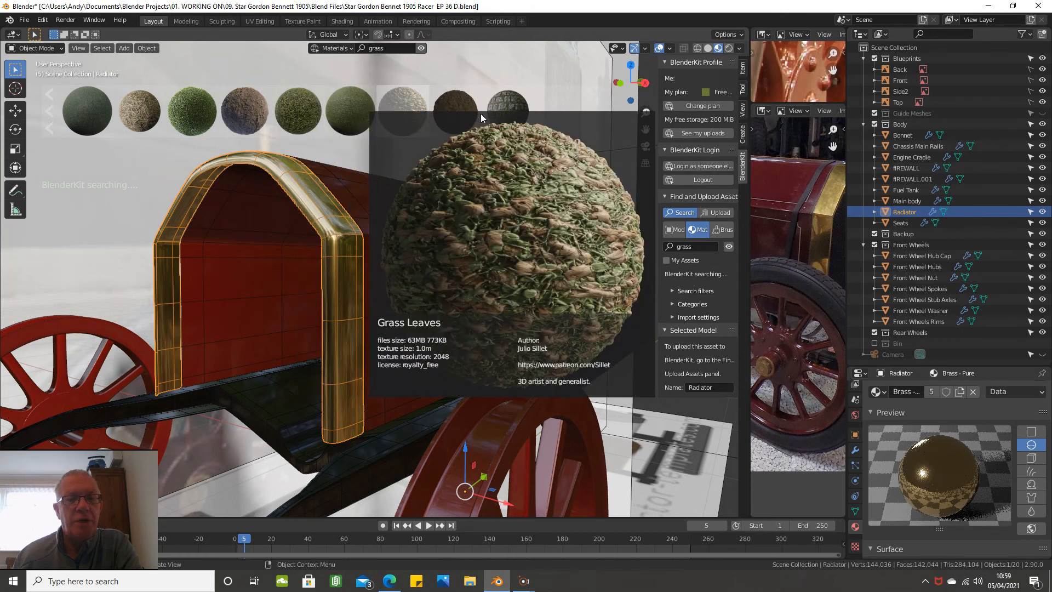
pyautogui.moveTo(500, 116)
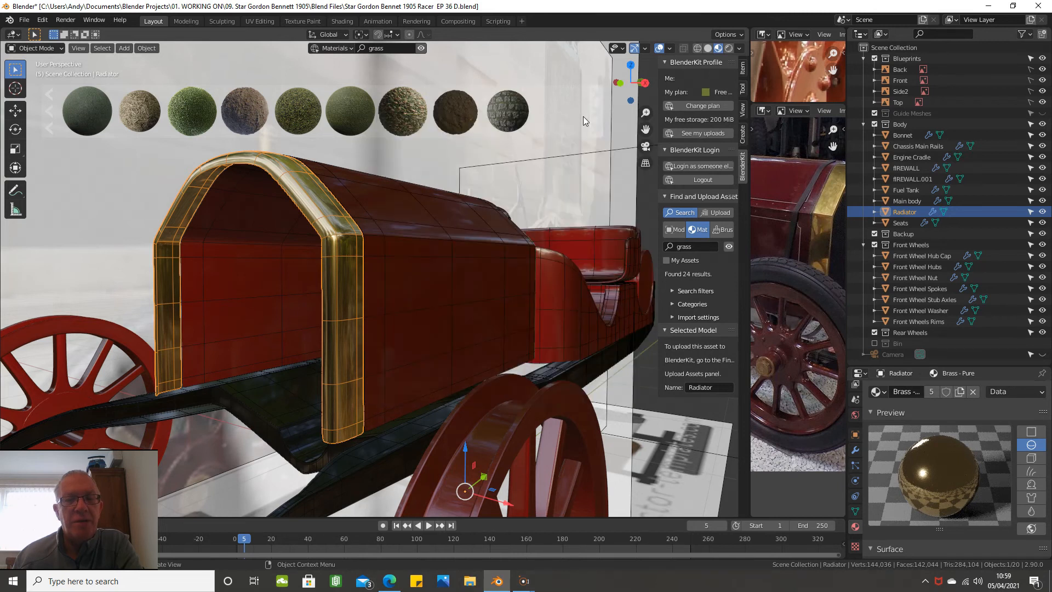
pyautogui.click(585, 115)
pyautogui.click(585, 114)
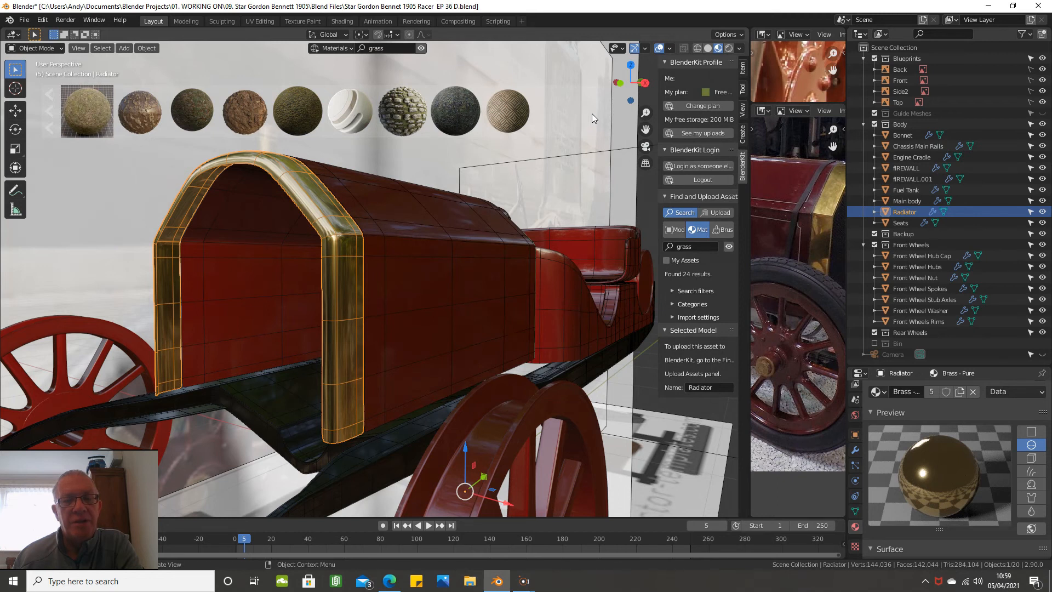
pyautogui.moveTo(500, 117)
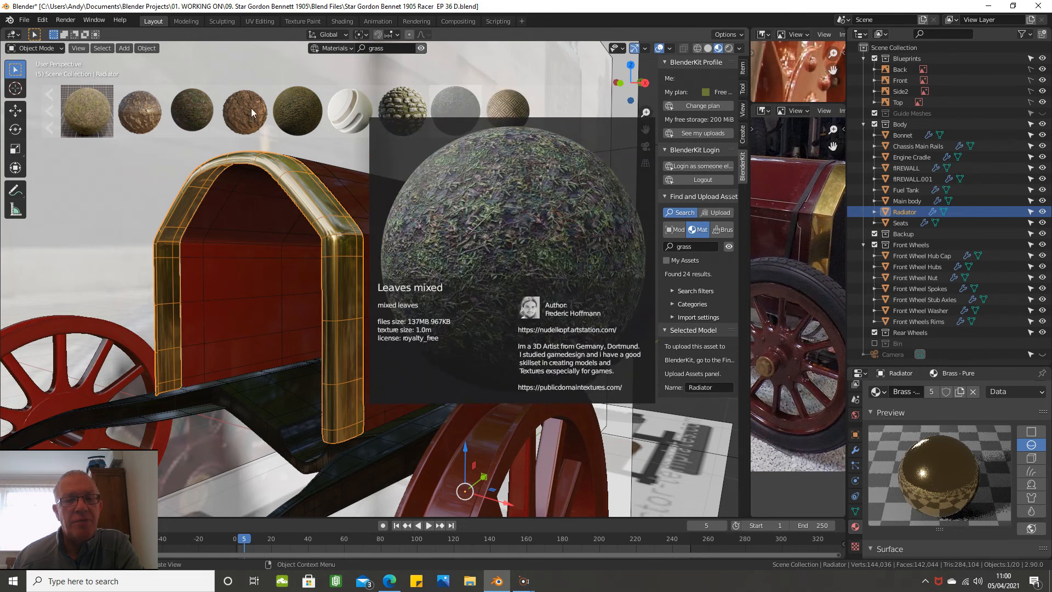
pyautogui.moveTo(182, 107)
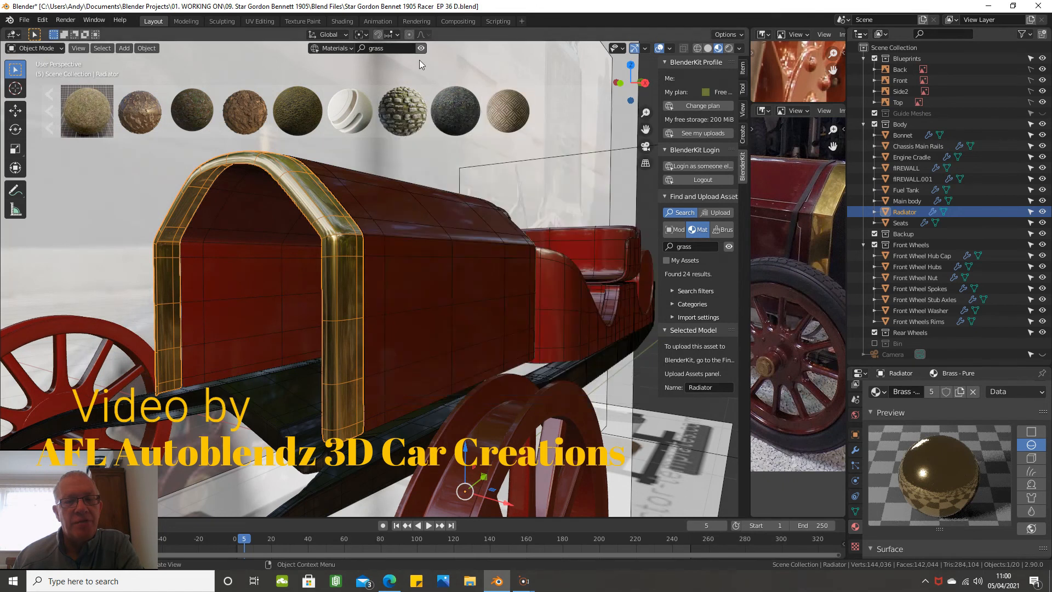
# Step: Hide the BlenderKit asset thumbnails and inspect the brass radiator surround up close
pyautogui.click(421, 50)
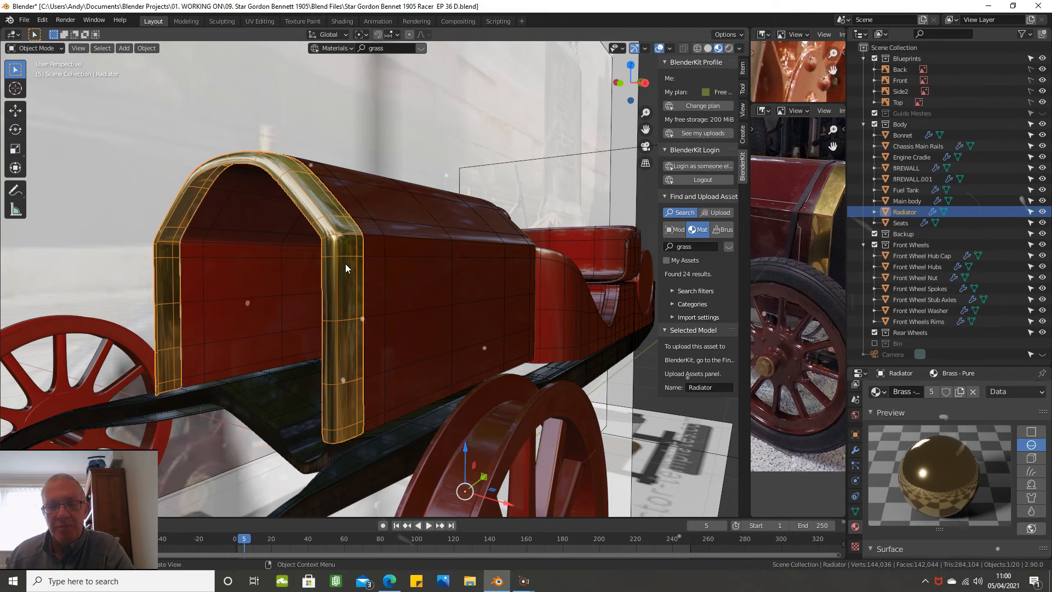
pyautogui.scroll(2, 366, 296)
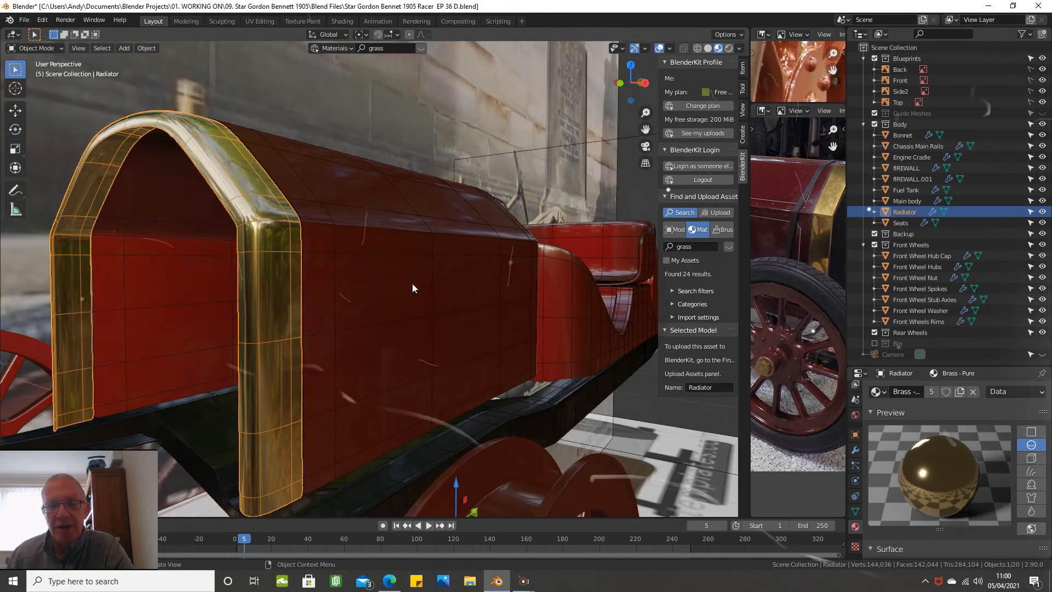
pyautogui.scroll(-1, 419, 271)
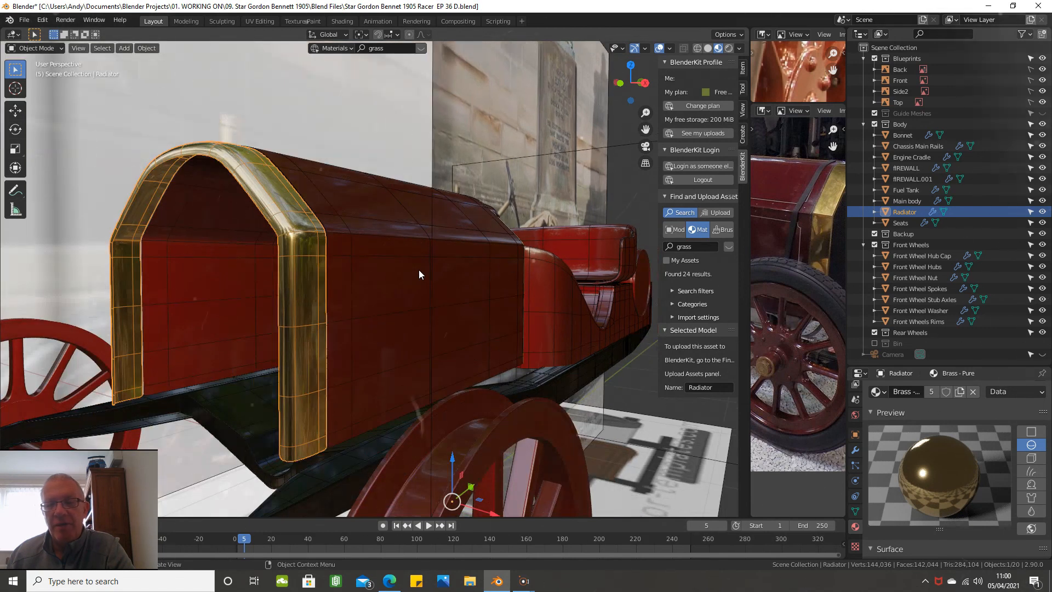